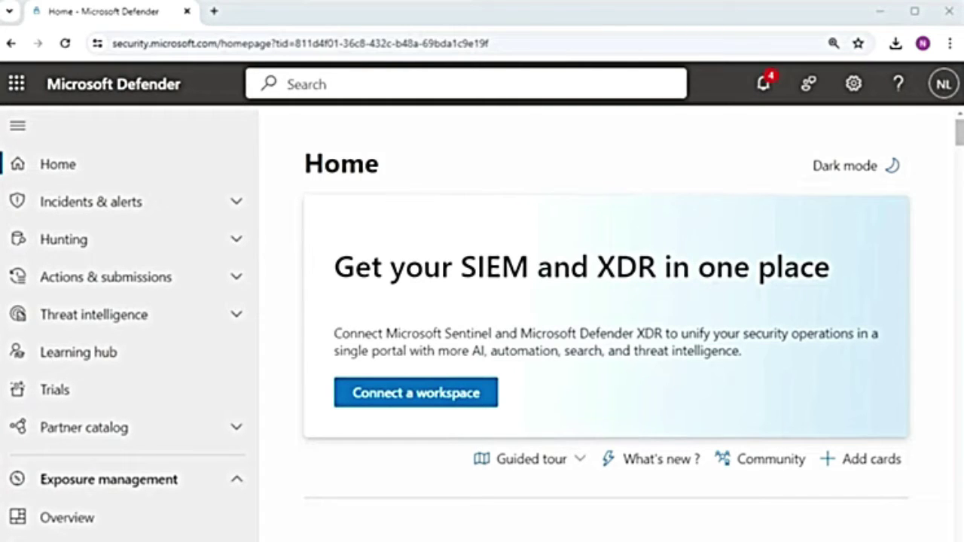
Step: Open the 'EICAR_Test_File' malware was prevented alert from the Alerts list
left_click(151, 211)
left_click(84, 269)
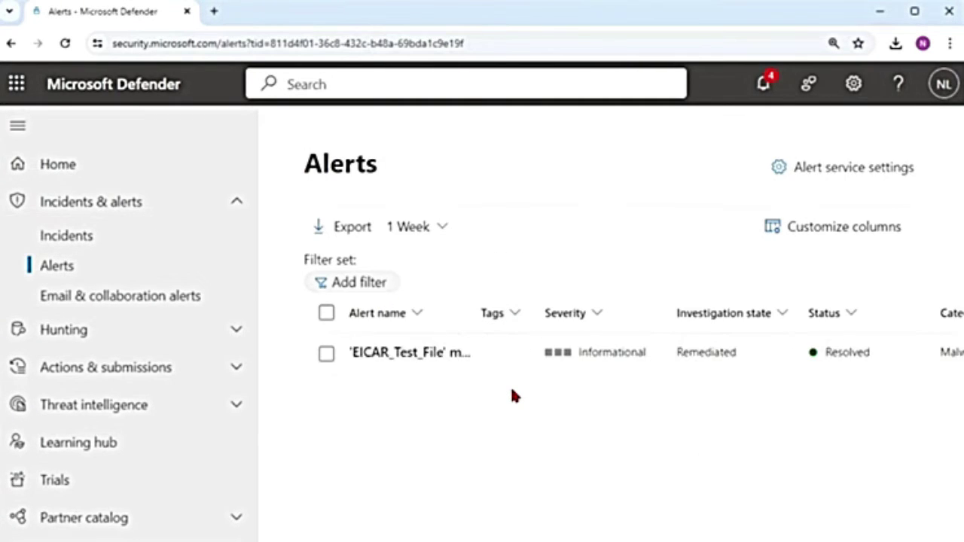
left_click(387, 354)
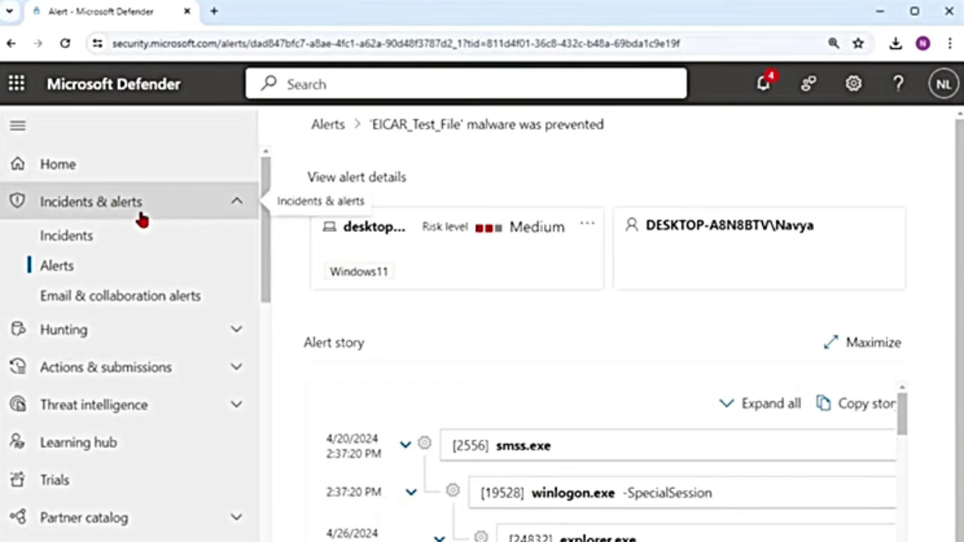
Step: Review the affected Medium-risk device's details panel, then close it
left_click(378, 247)
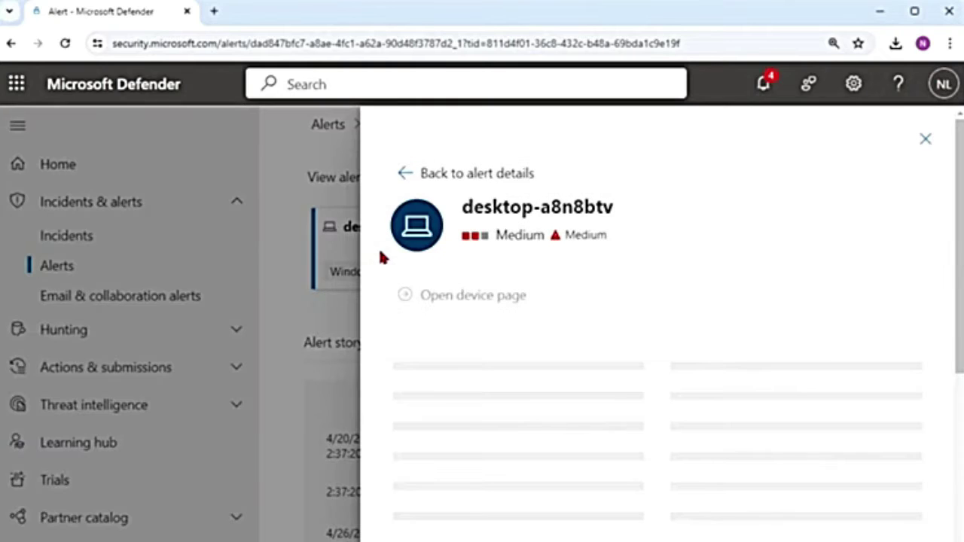
scroll(491, 276, "down", 10)
scroll(607, 400, "up", 10)
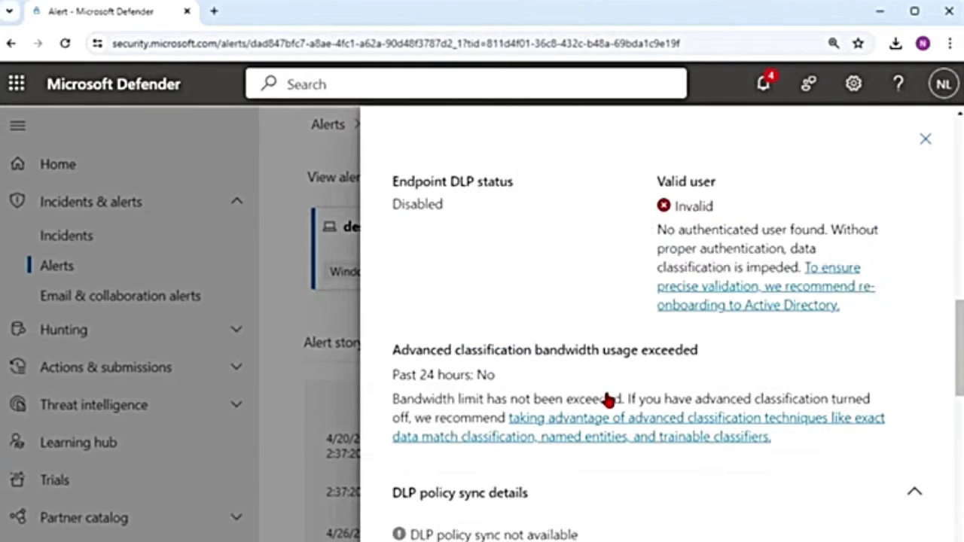
scroll(607, 400, "up", 10)
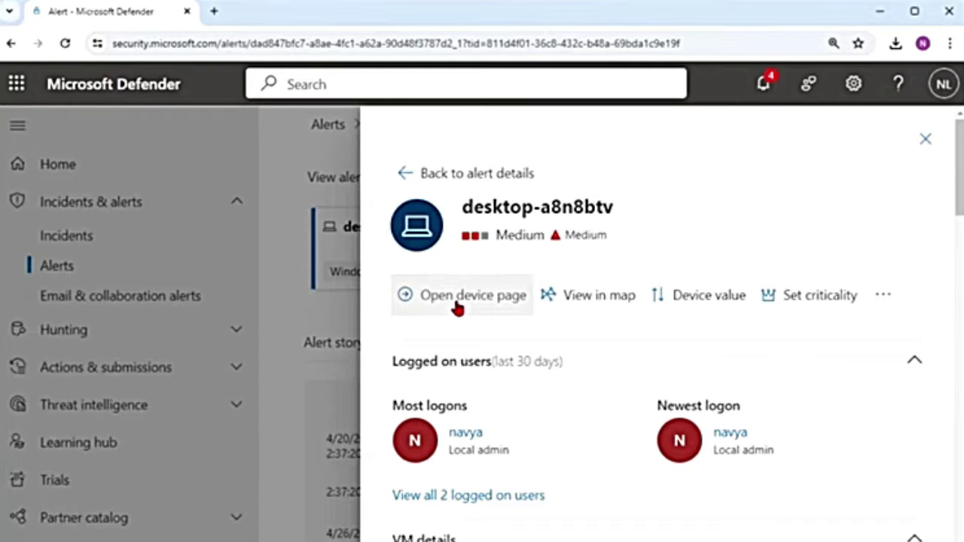
left_click(926, 141)
Step: Open desktop-a8n8btv from Device Inventory, collapse the nav pane, and list its response actions
scroll(134, 422, "down", 4)
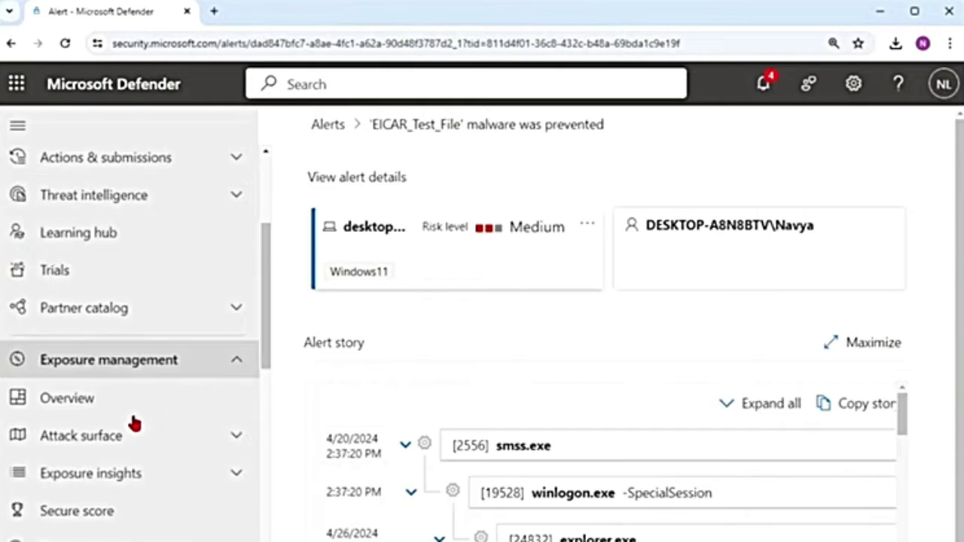
scroll(134, 422, "down", 2)
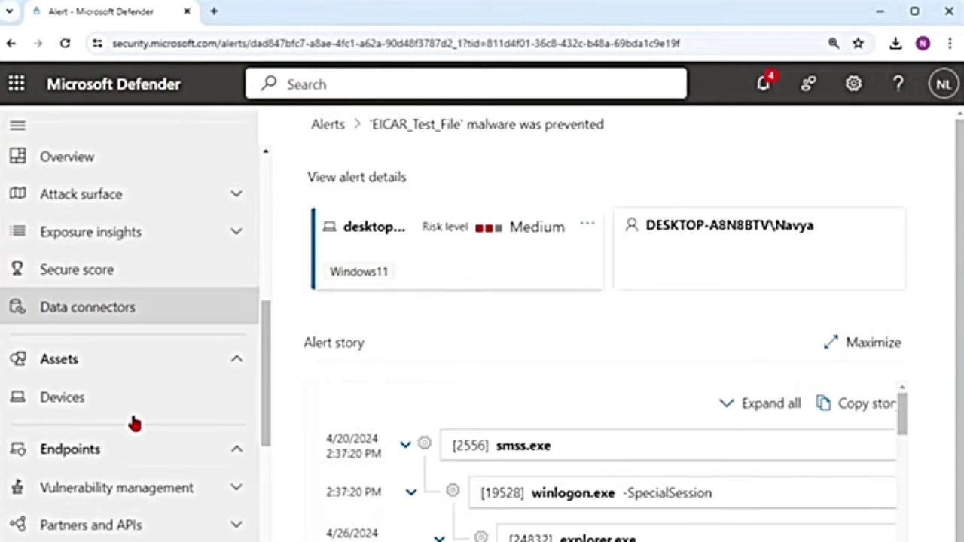
left_click(68, 402)
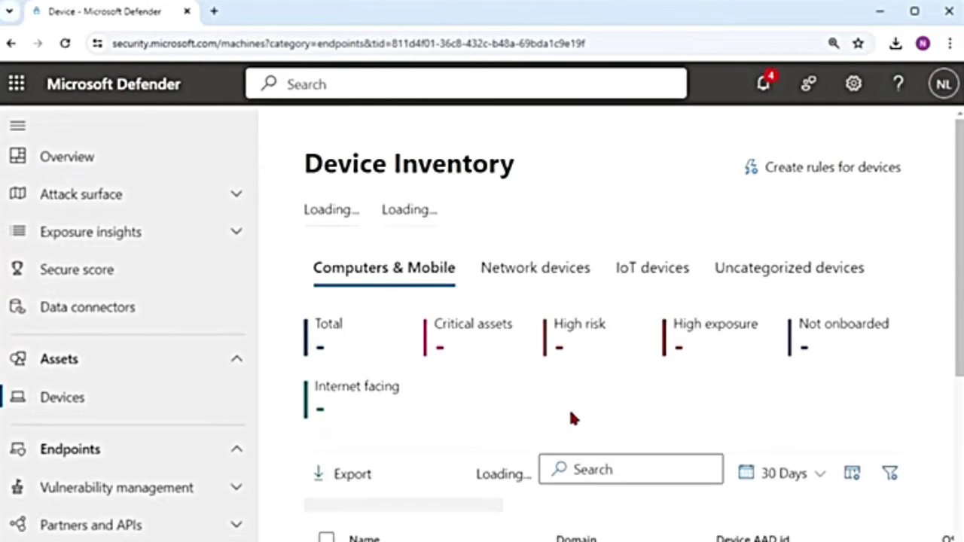
scroll(536, 449, "down", 1)
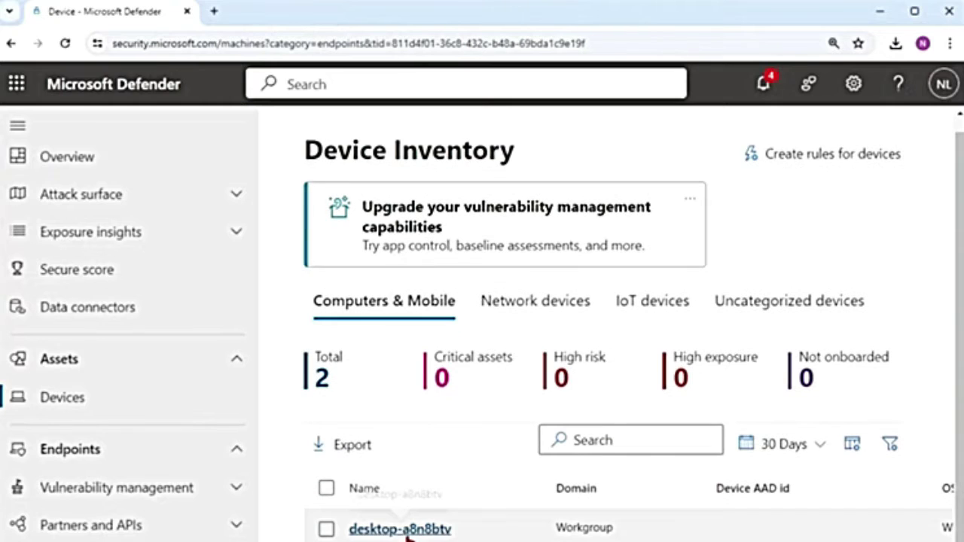
left_click(399, 529)
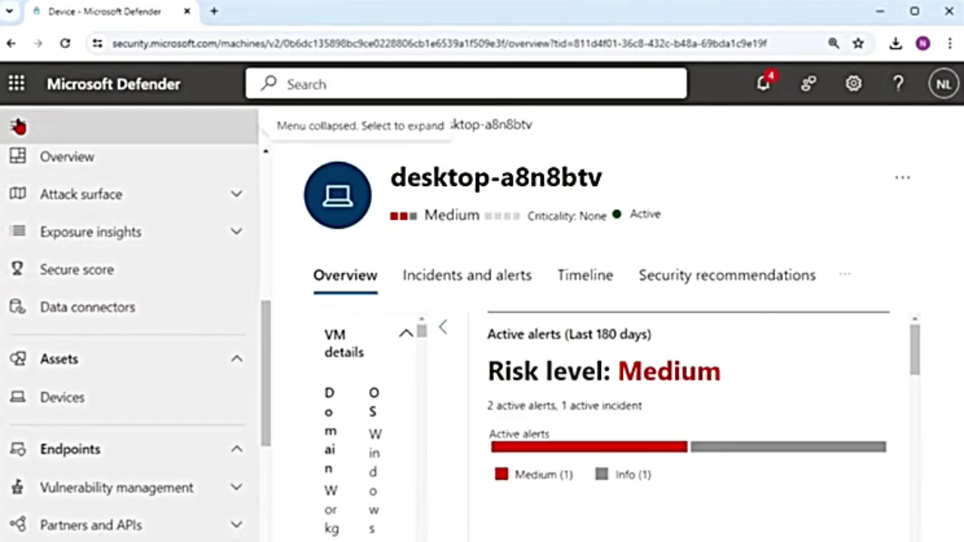
left_click(19, 126)
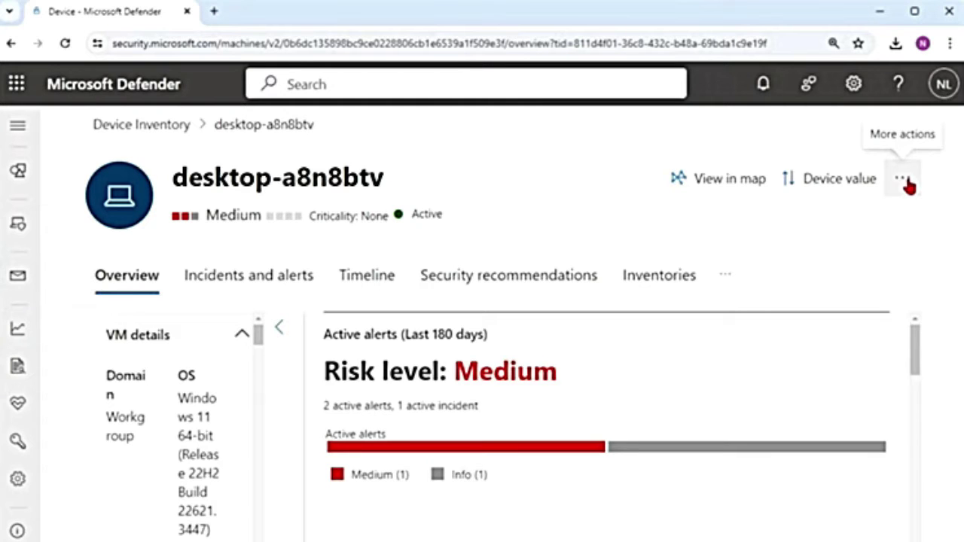
left_click(903, 183)
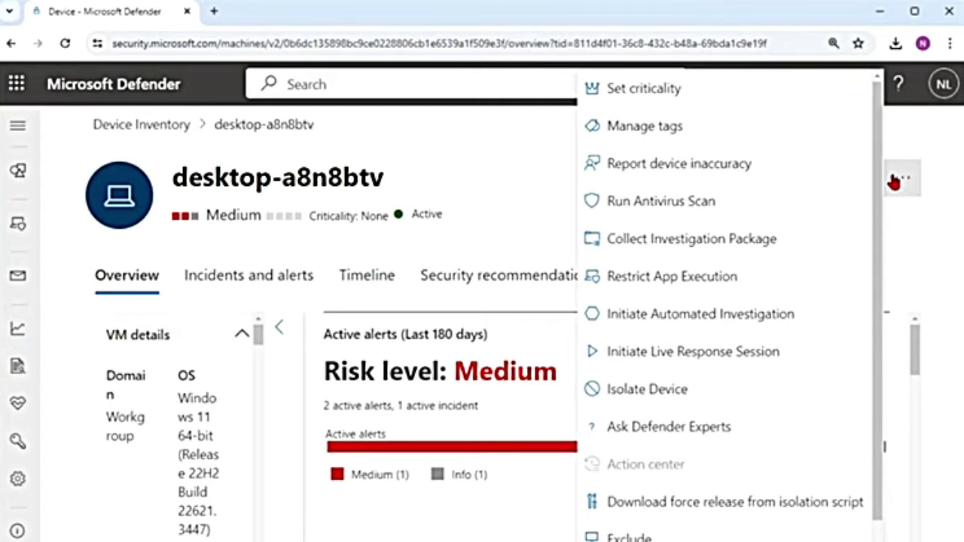
Step: Choose Run Antivirus Scan from desktop-a8n8btv's response actions menu
left_click(895, 183)
left_click(904, 181)
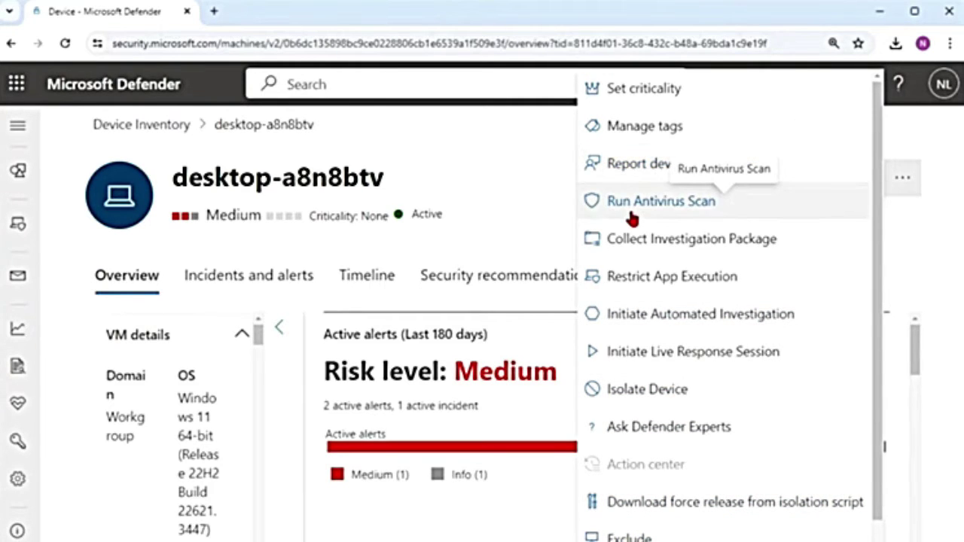
left_click(684, 200)
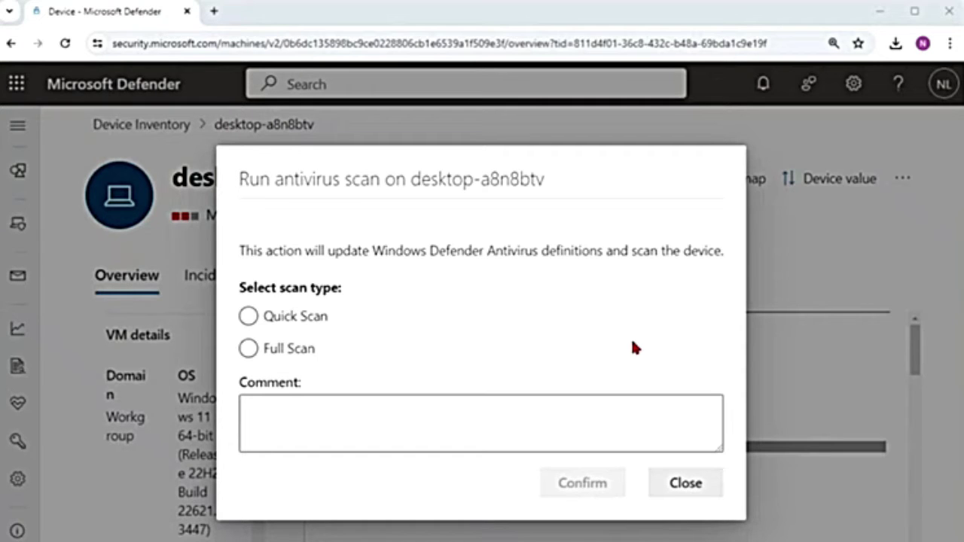
Step: Confirm a Quick Scan with the comment 'Alert investigation'
left_click(289, 353)
left_click(297, 320)
left_click(272, 352)
left_click(299, 357)
left_click(249, 316)
left_click(248, 354)
left_click(250, 317)
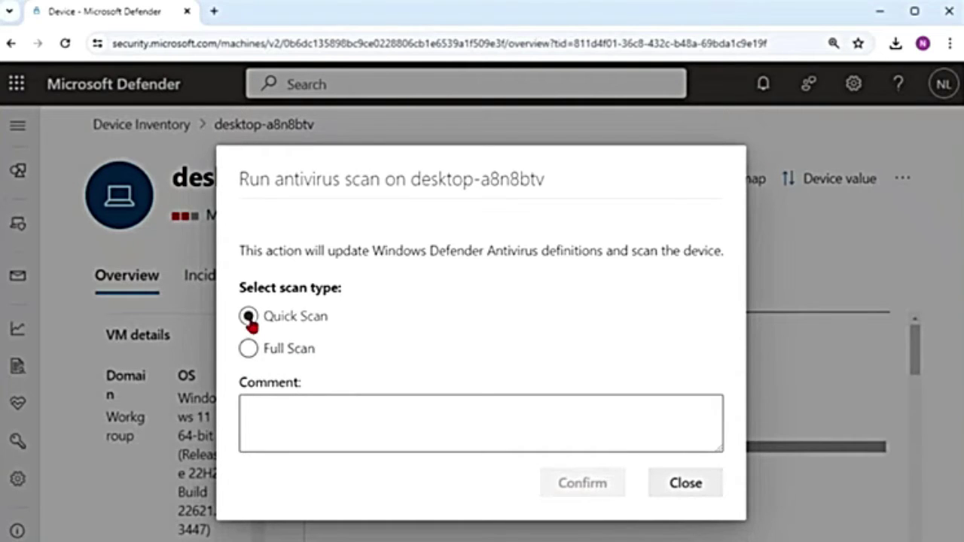
left_click(315, 431)
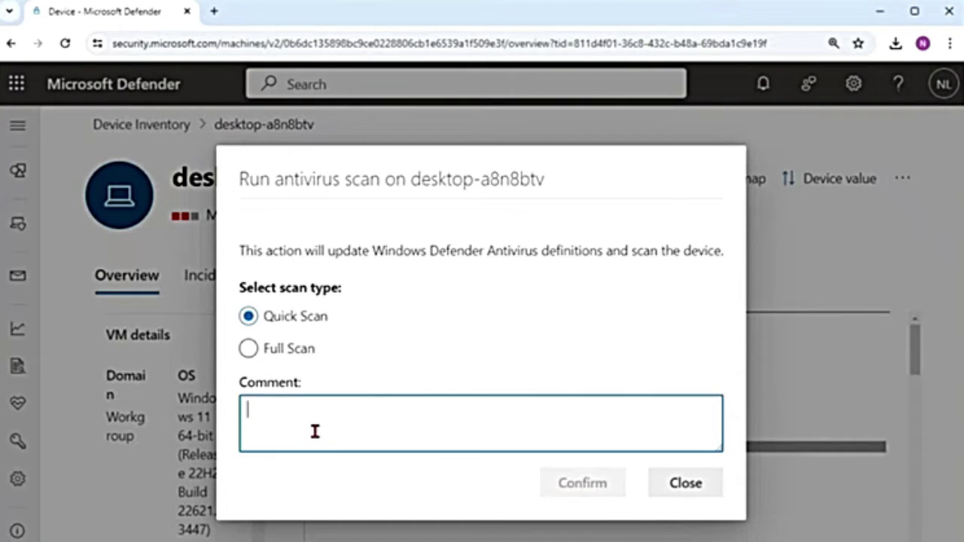
type("Alert ")
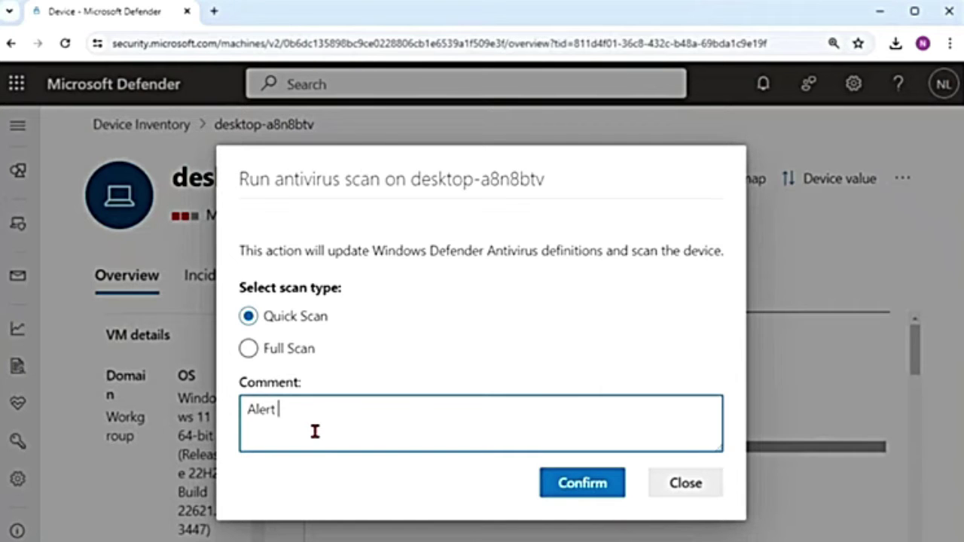
type("investigation")
left_click(618, 486)
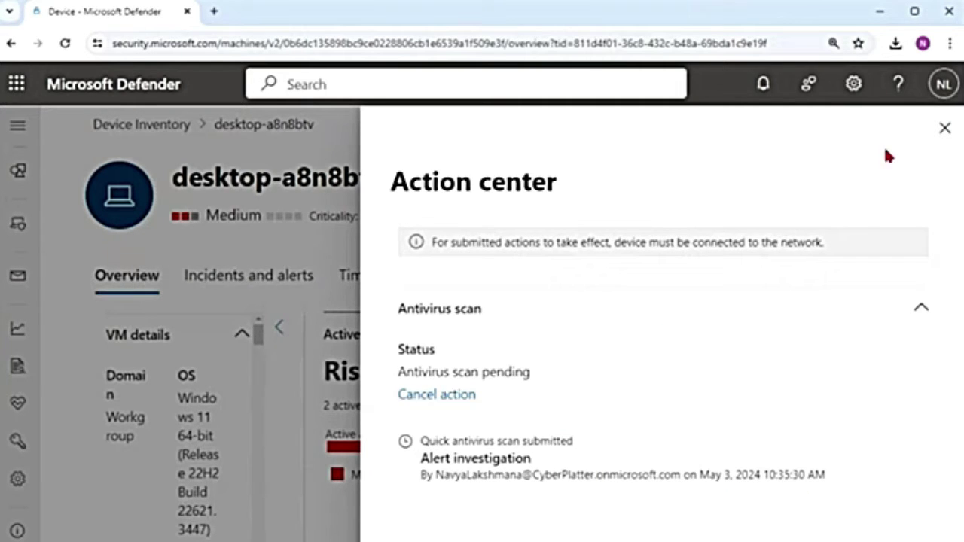
Step: Open the May 3, 2024 10:35 AM scan entry from the Action center history
left_click(945, 128)
left_click(18, 127)
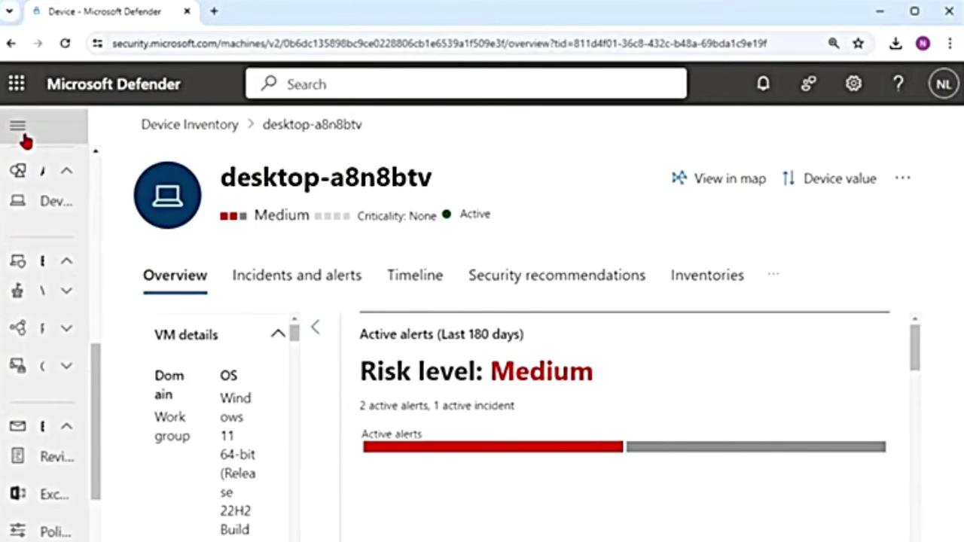
scroll(193, 188, "up", 5)
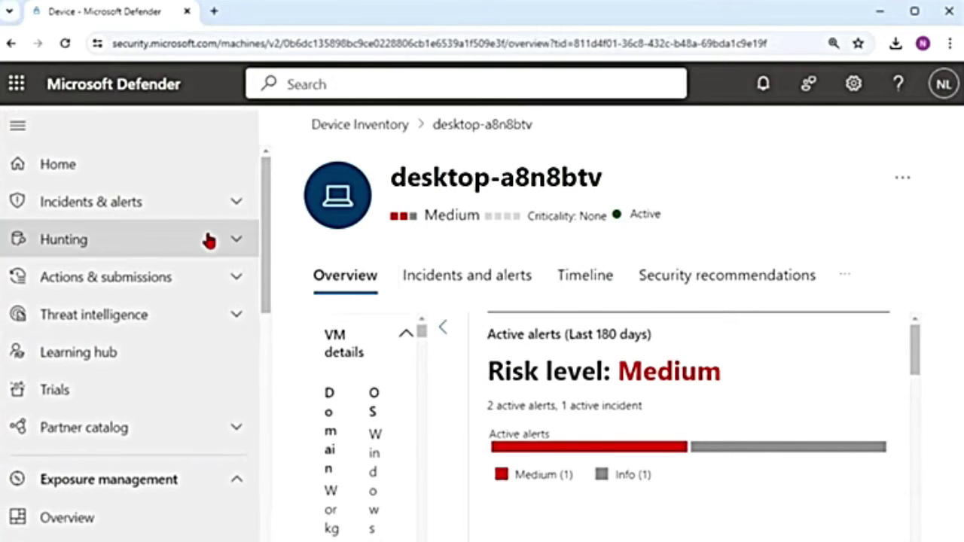
left_click(246, 282)
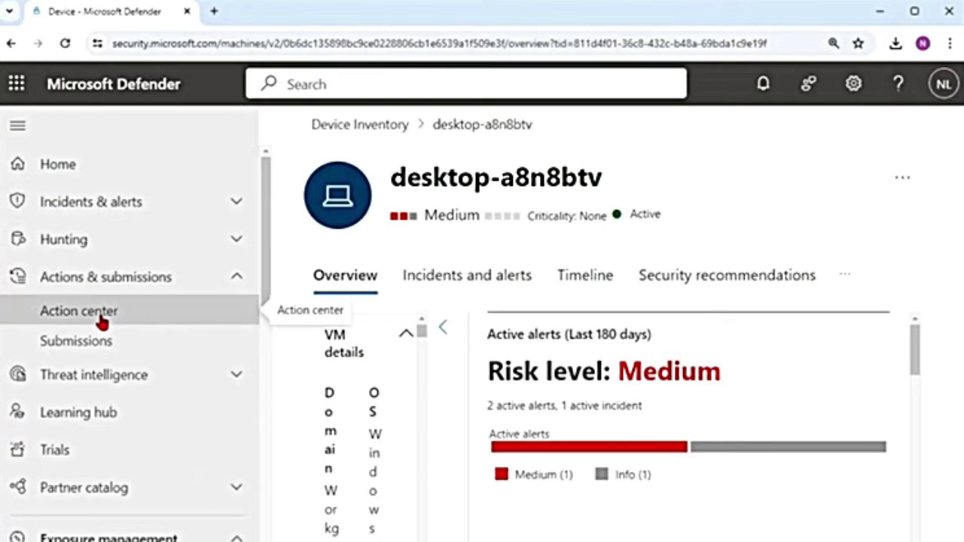
left_click(42, 313)
left_click(418, 219)
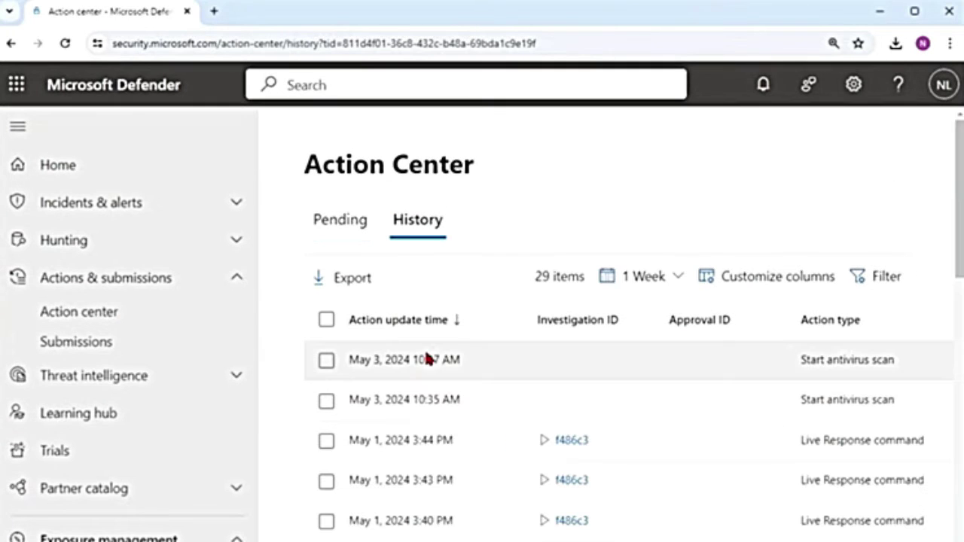
left_click(433, 403)
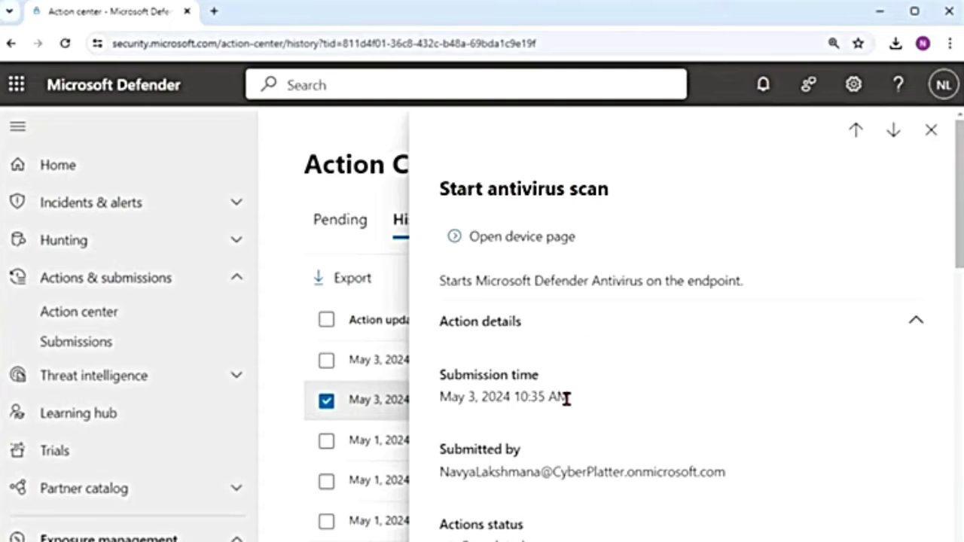
Step: Review who submitted the scan, then go to the machine's device page
left_click_drag(442, 450, 654, 472)
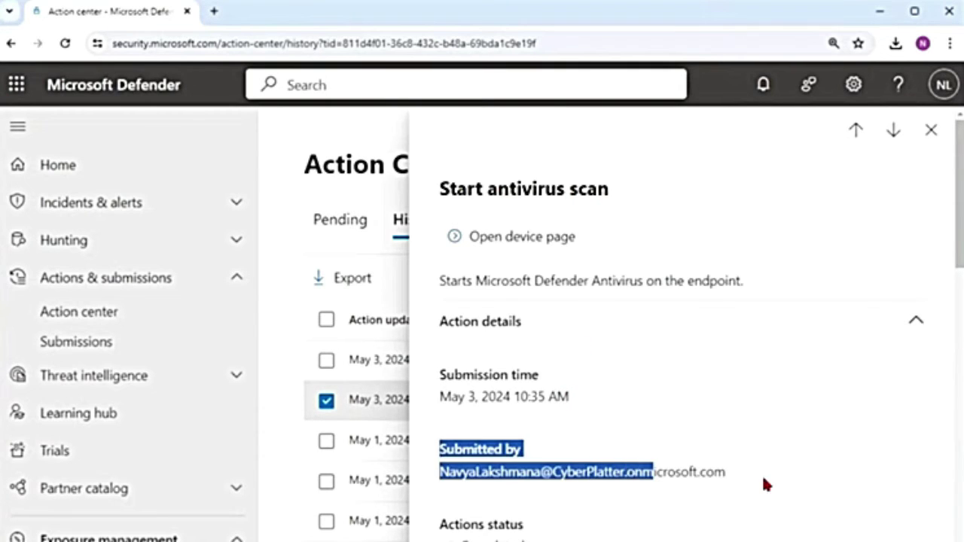
left_click_drag(763, 479, 469, 472)
left_click_drag(577, 412, 439, 392)
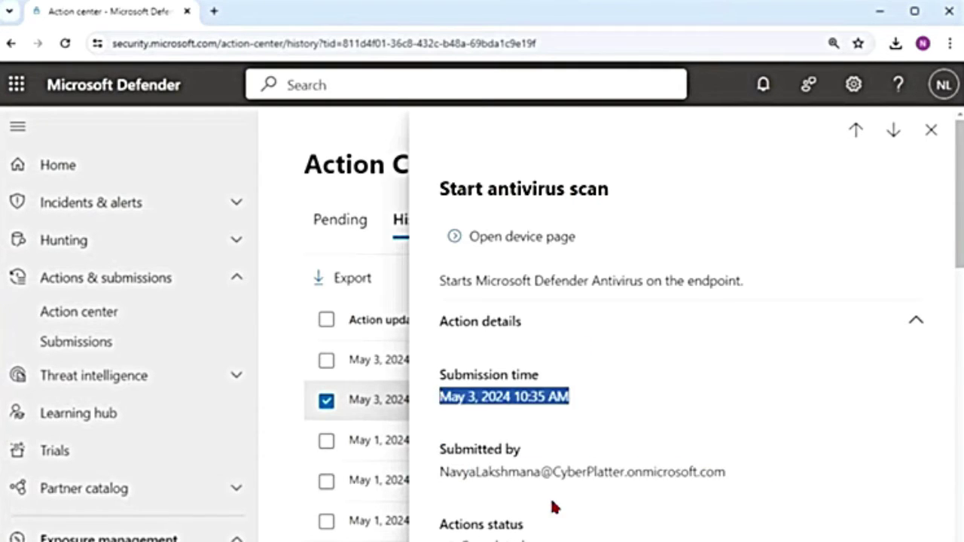
scroll(552, 452, "down", 2)
left_click_drag(549, 396, 440, 374)
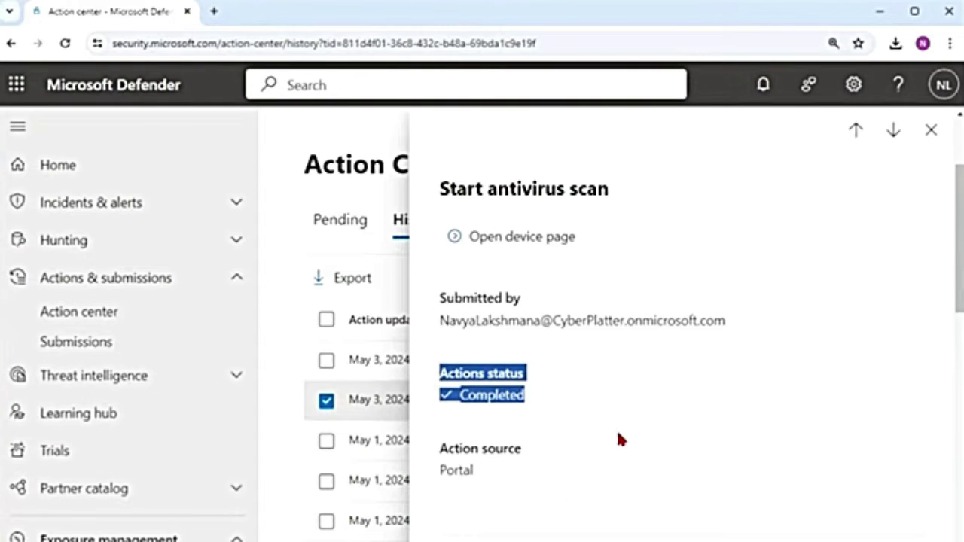
scroll(617, 429, "down", 2)
scroll(615, 427, "up", 4)
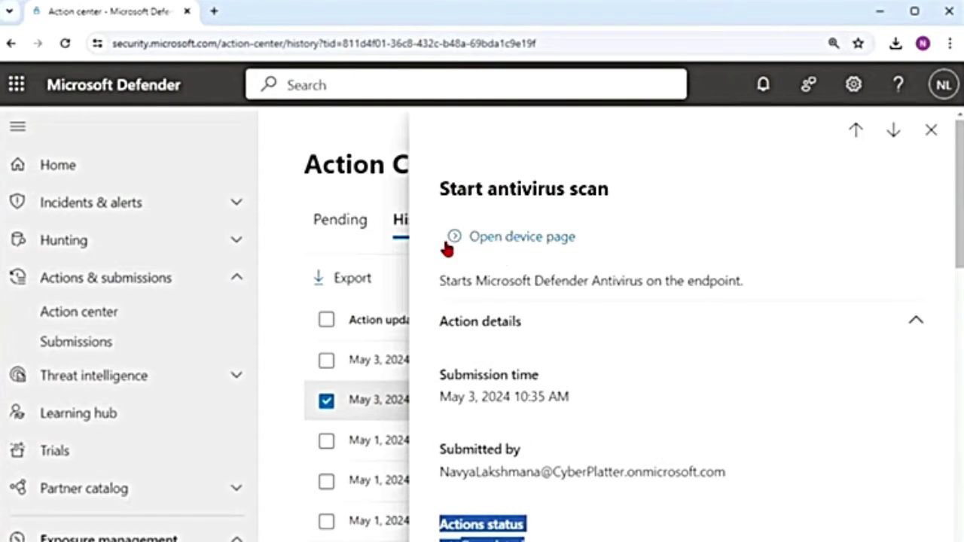
left_click(507, 240)
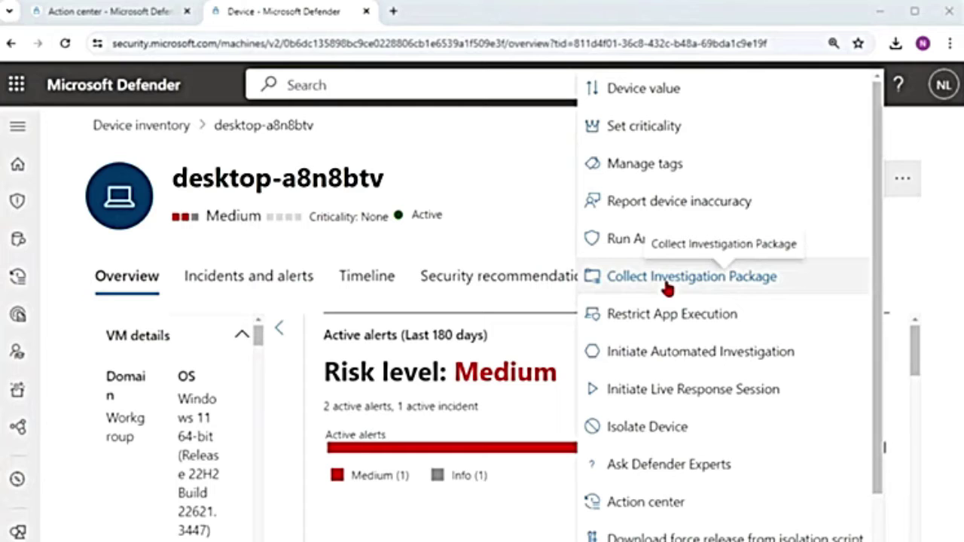
Step: Collect an investigation package from desktop-a8n8btv with the comment 'Alert investigation'
left_click(667, 280)
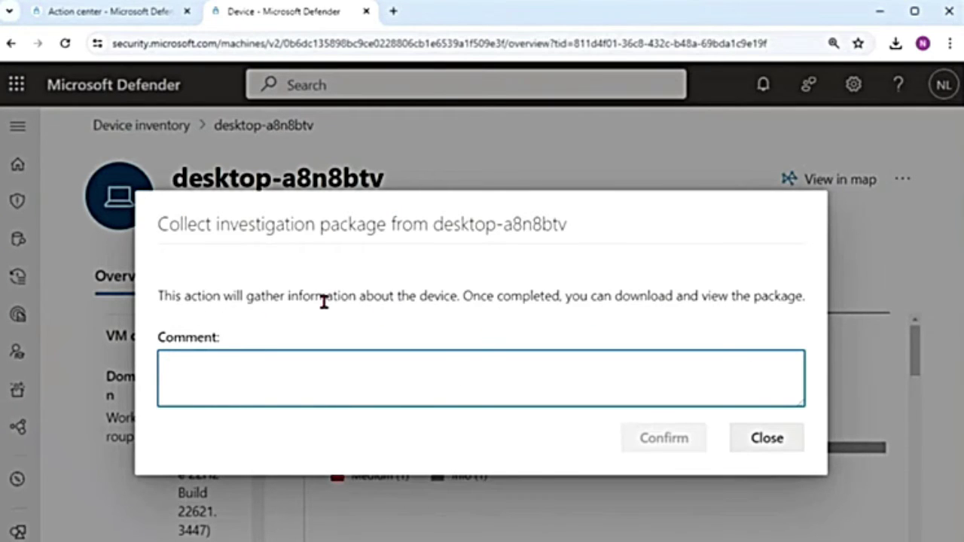
left_click_drag(316, 297, 488, 300)
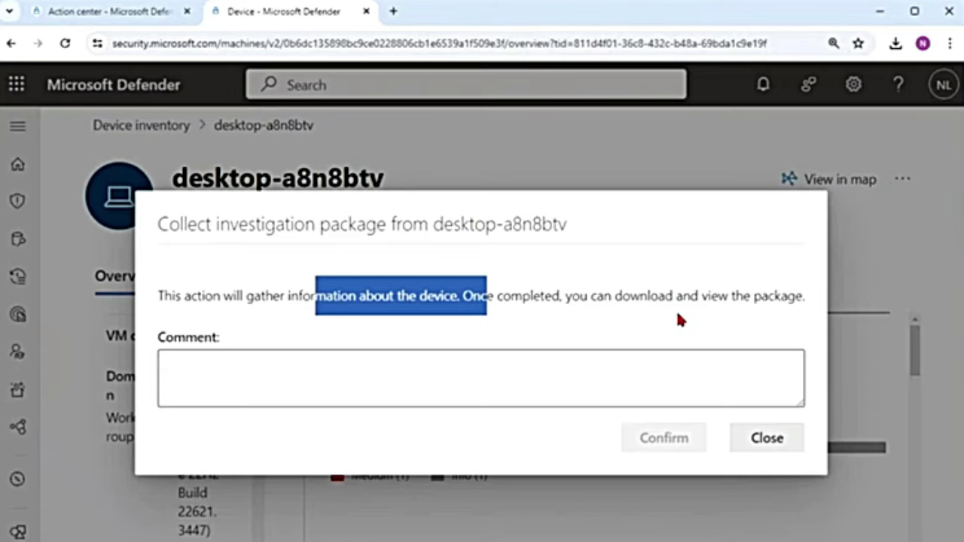
left_click(525, 383)
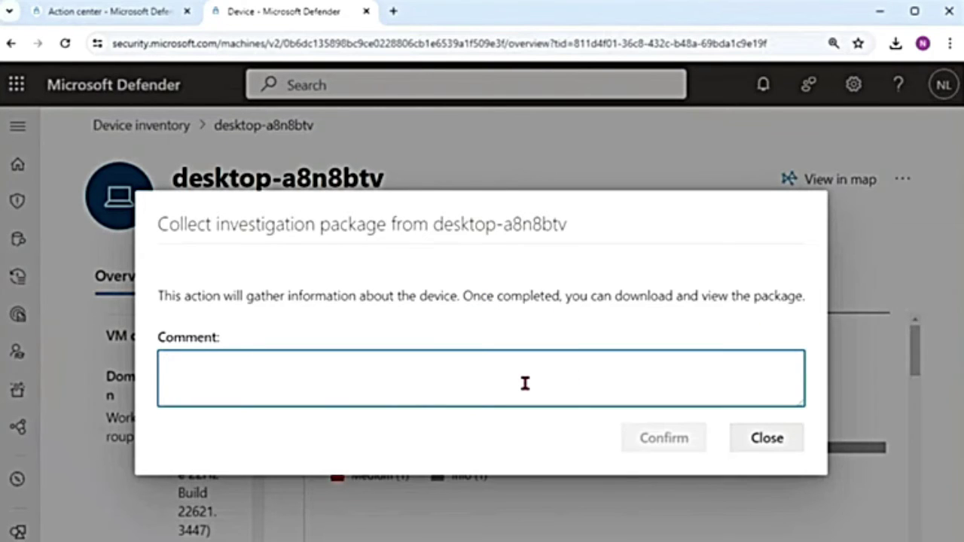
type("Alert")
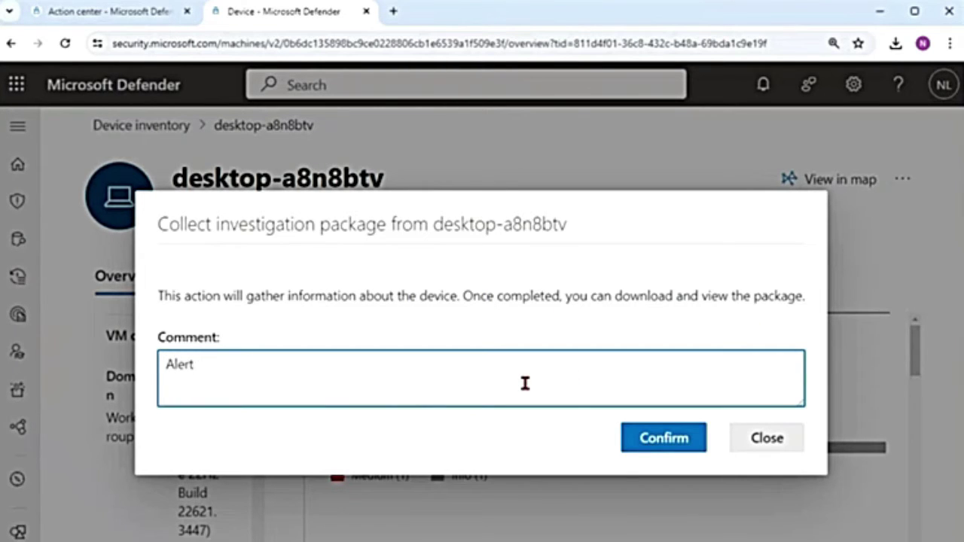
type(" investigat")
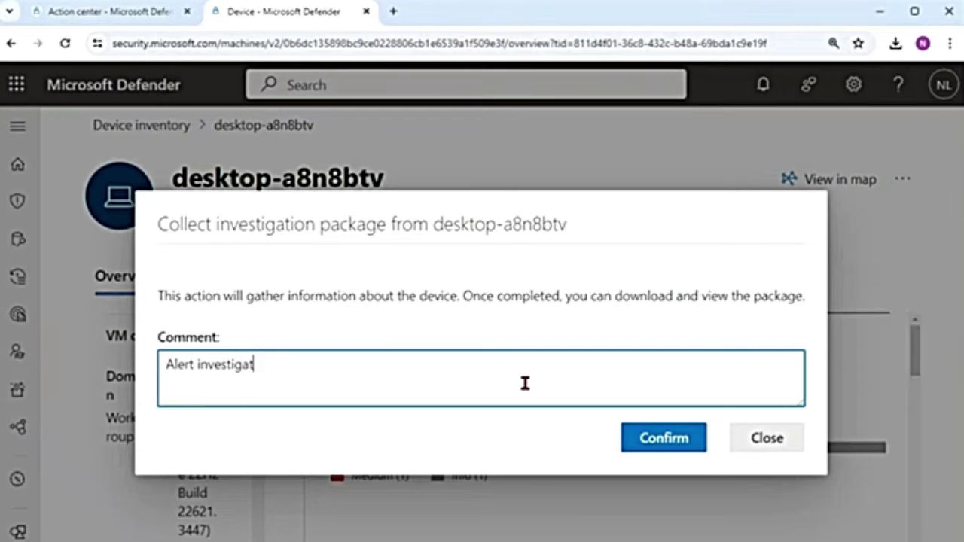
type("ion")
left_click(673, 450)
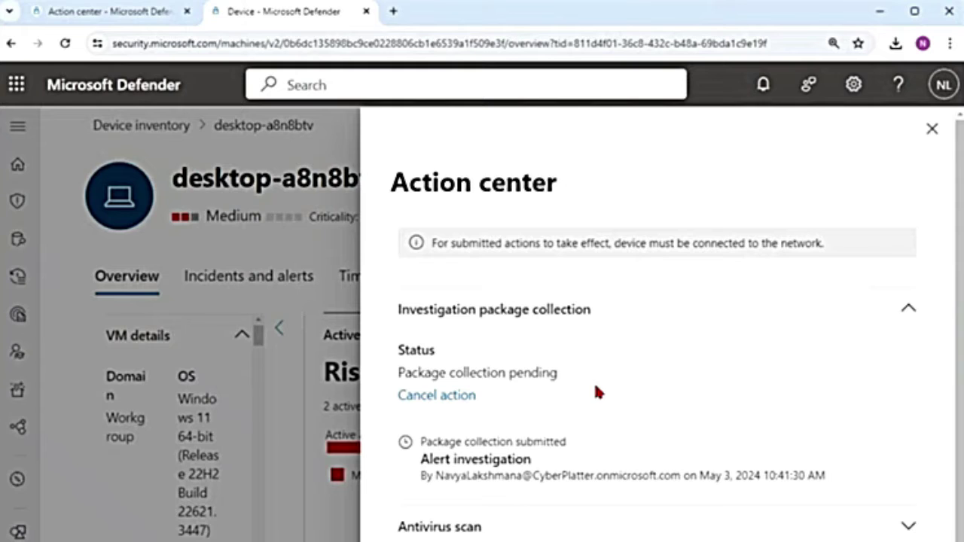
Step: Download the 15.6 MB investigation package from the device's Action center and open it
left_click(931, 128)
left_click(902, 178)
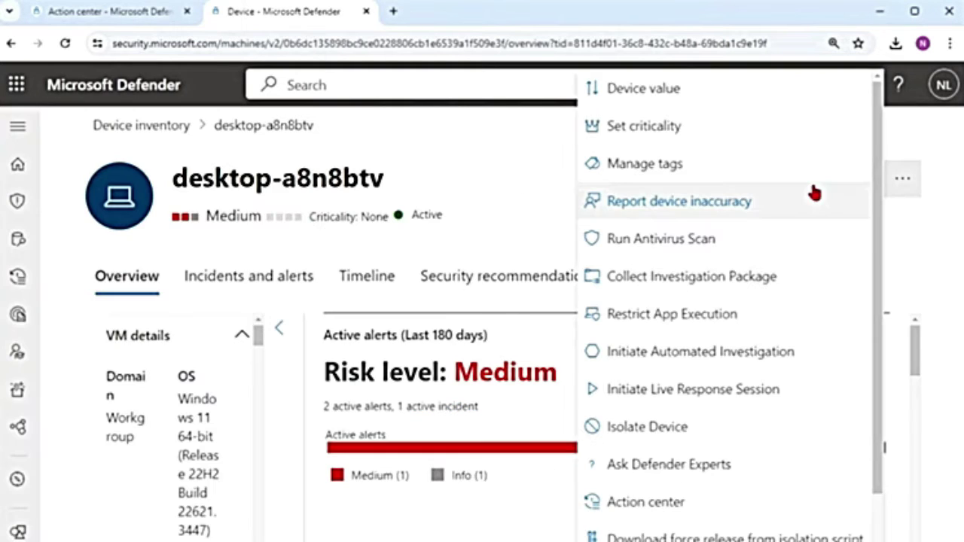
left_click(634, 505)
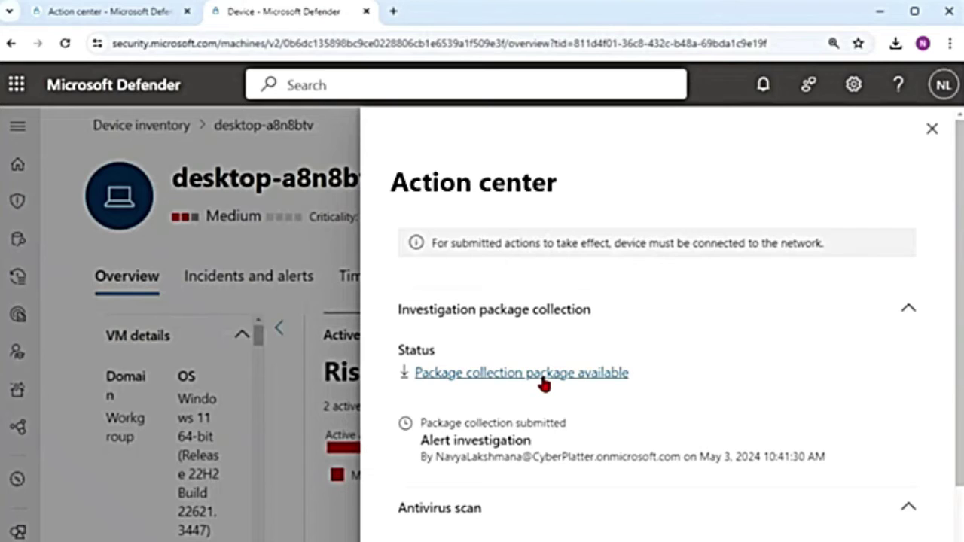
left_click(542, 378)
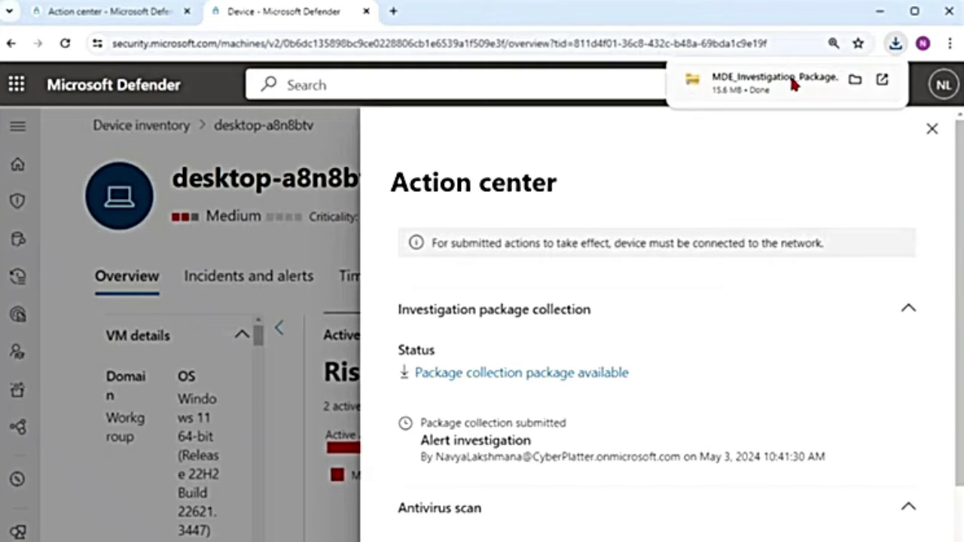
left_click(793, 81)
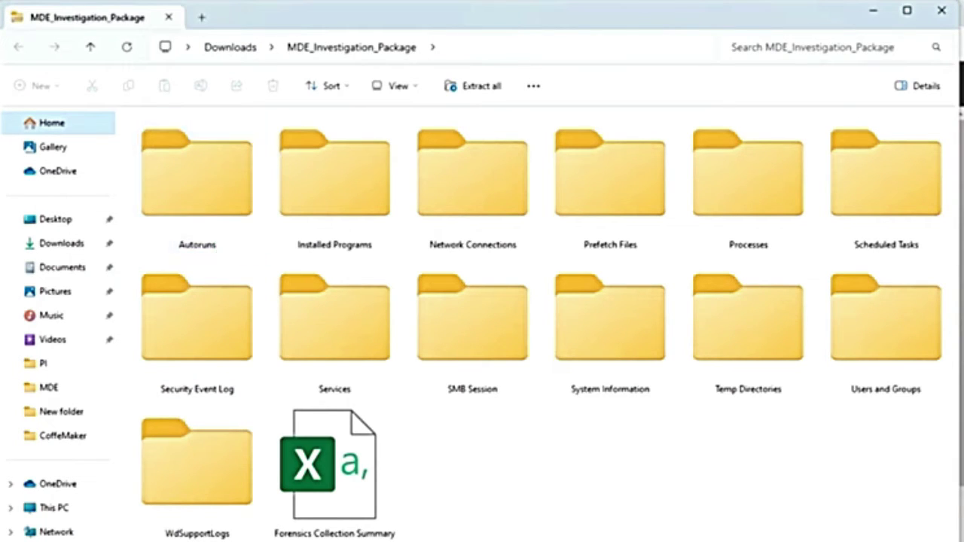
double_click(226, 211)
double_click(159, 143)
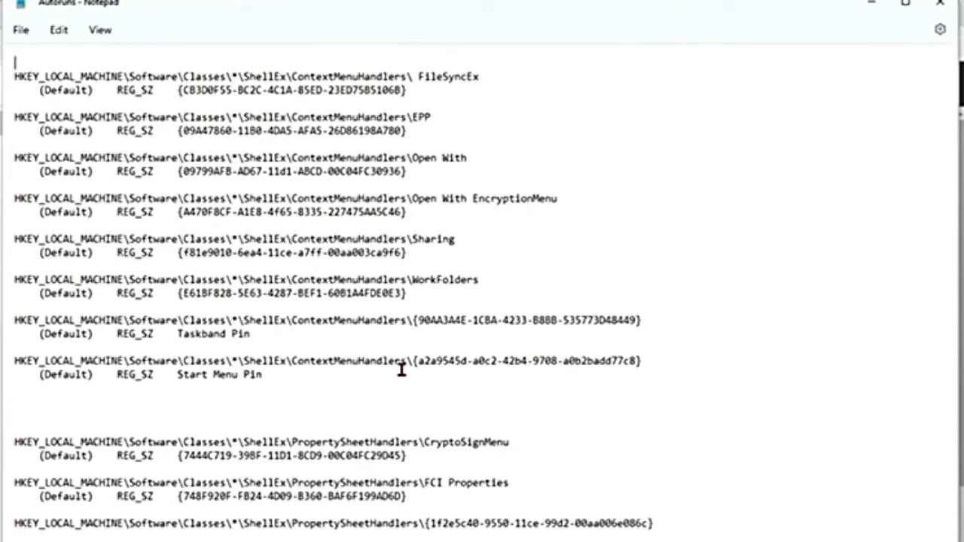
left_click(941, 4)
left_click(379, 50)
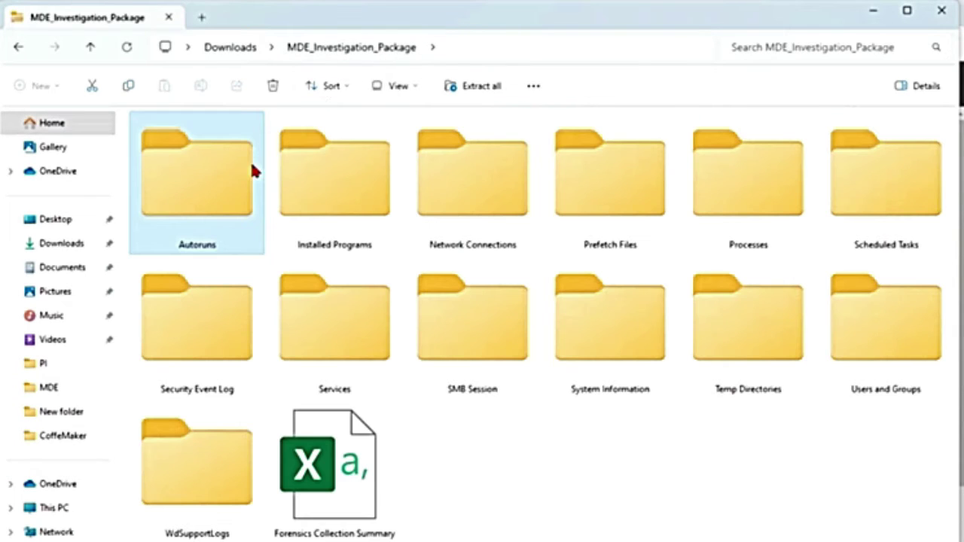
left_click(330, 181)
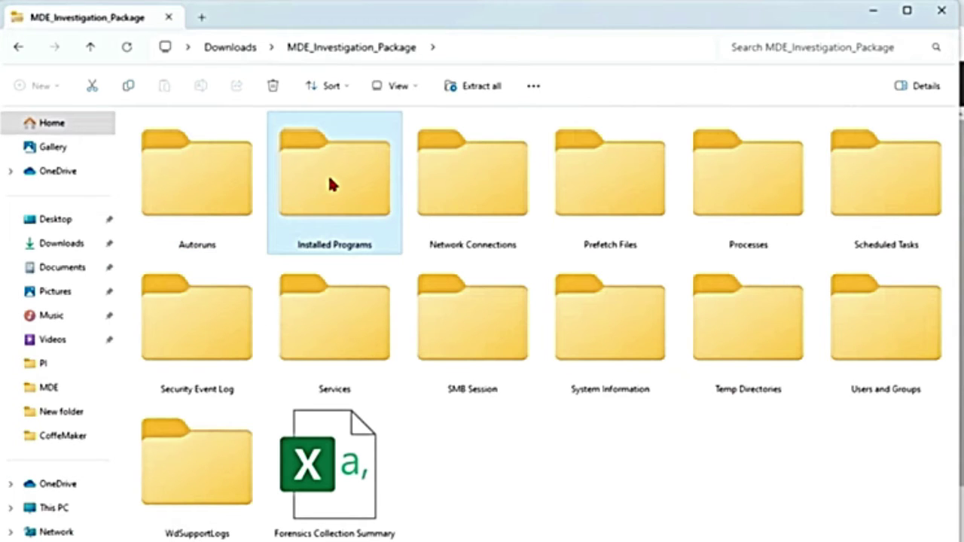
double_click(330, 184)
double_click(243, 186)
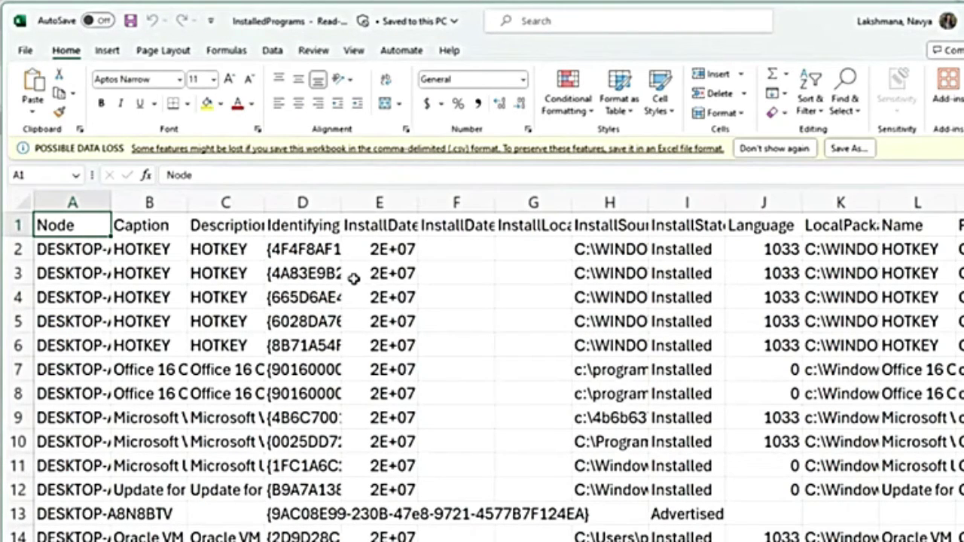
left_click(610, 249)
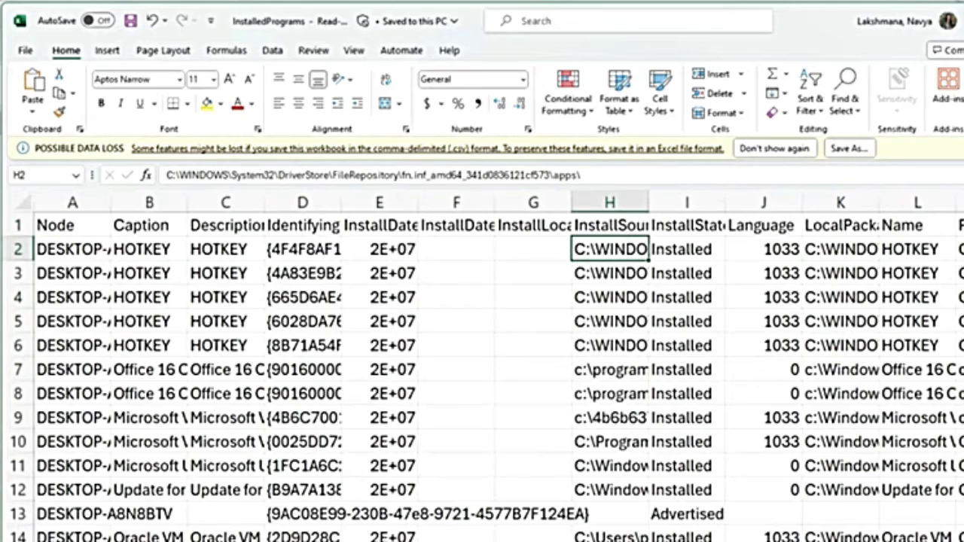
key("alt+F4")
key("alt+Up")
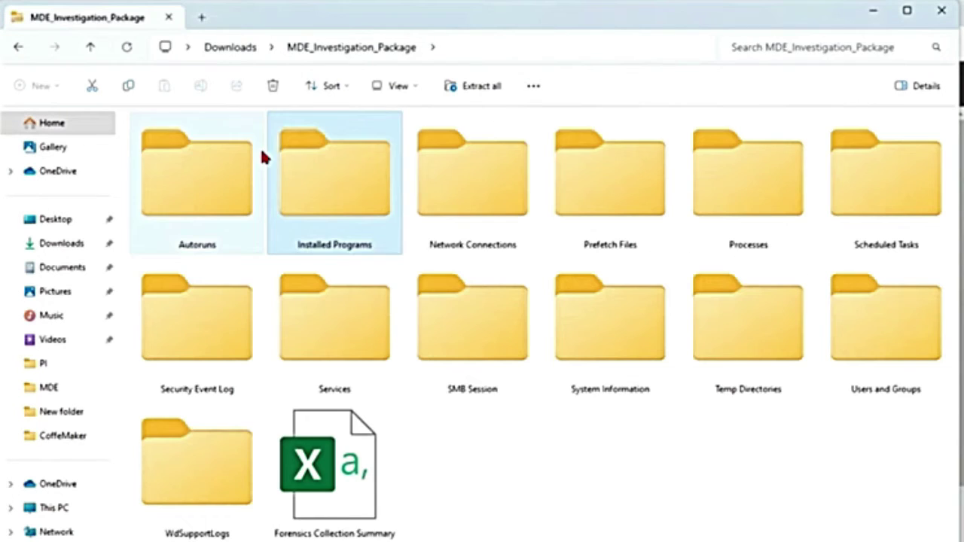
Step: Browse the Network Connections and Prefetch Files folders, then return to MDE_Investigation_Package
double_click(506, 220)
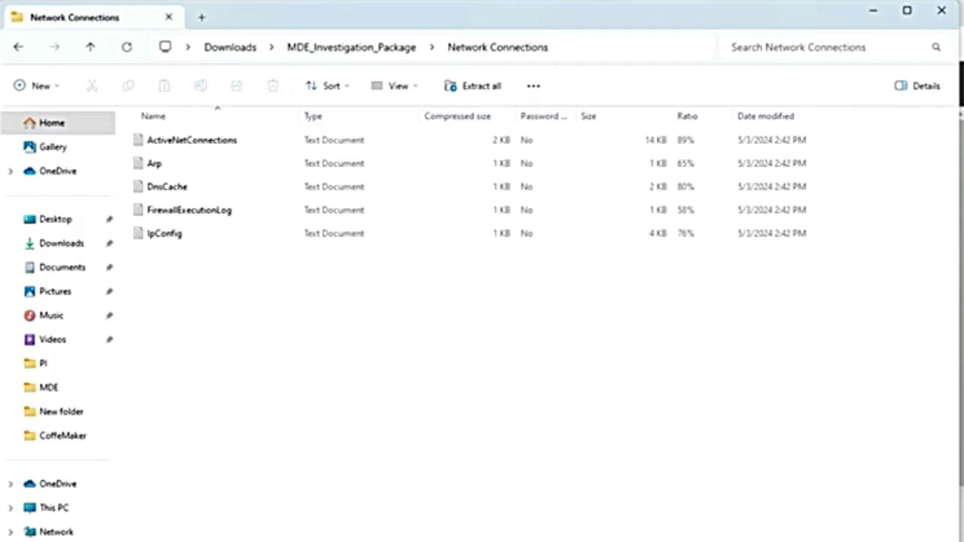
left_click(367, 48)
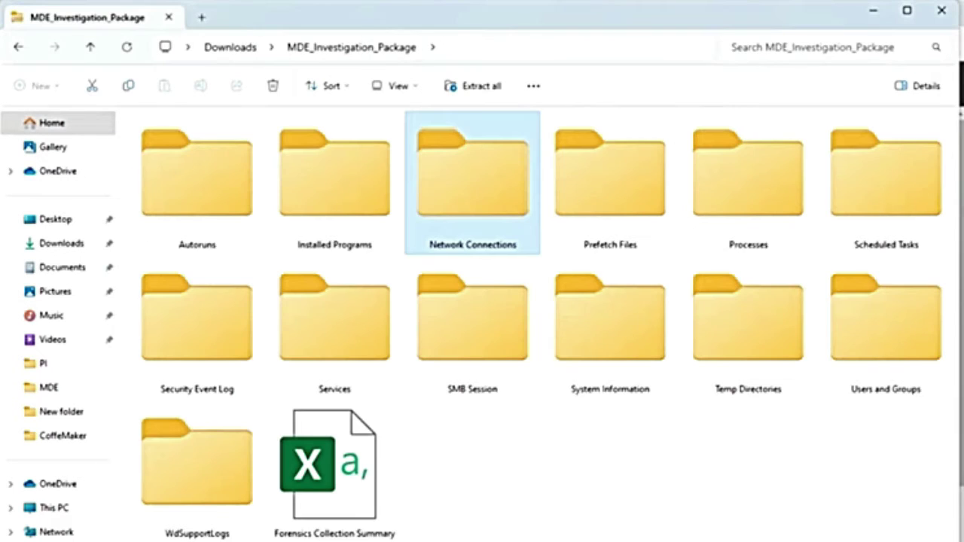
double_click(632, 202)
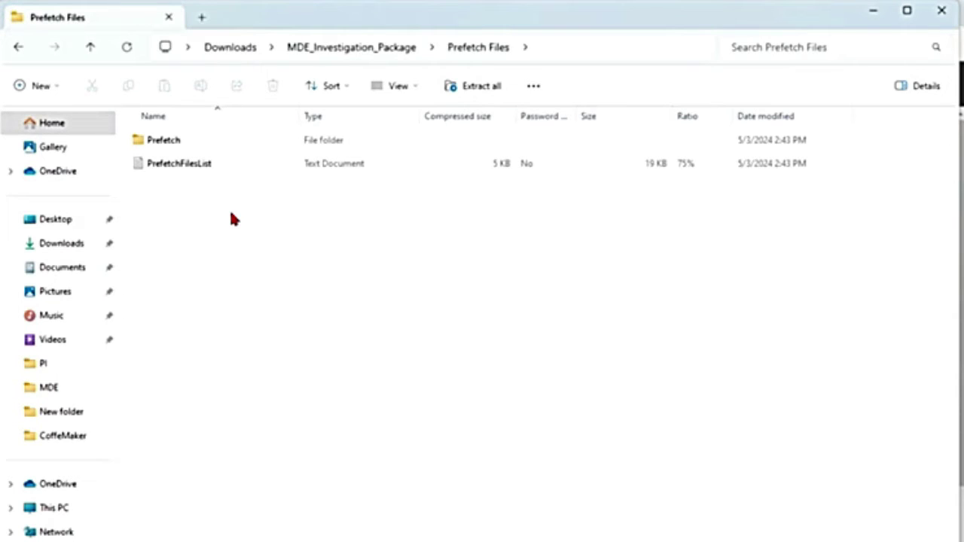
double_click(173, 141)
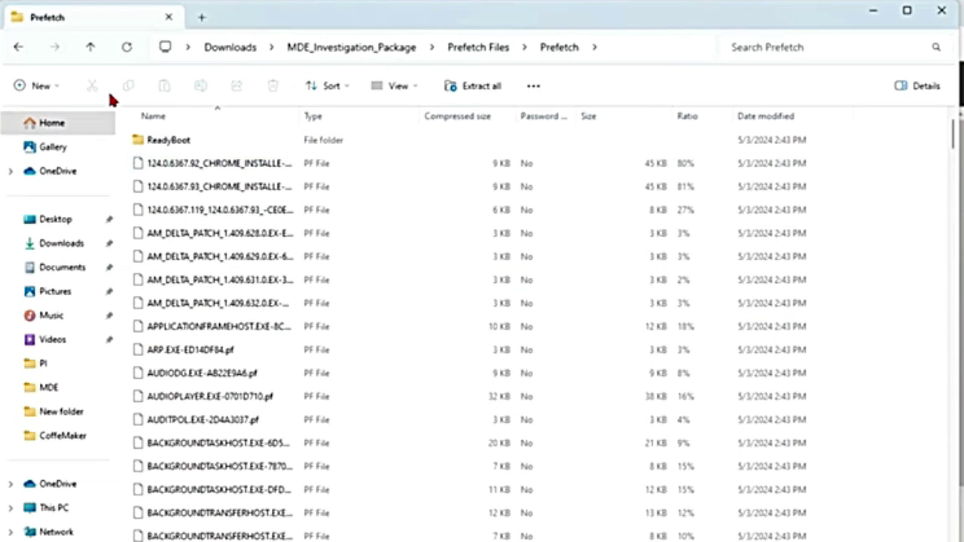
left_click(24, 46)
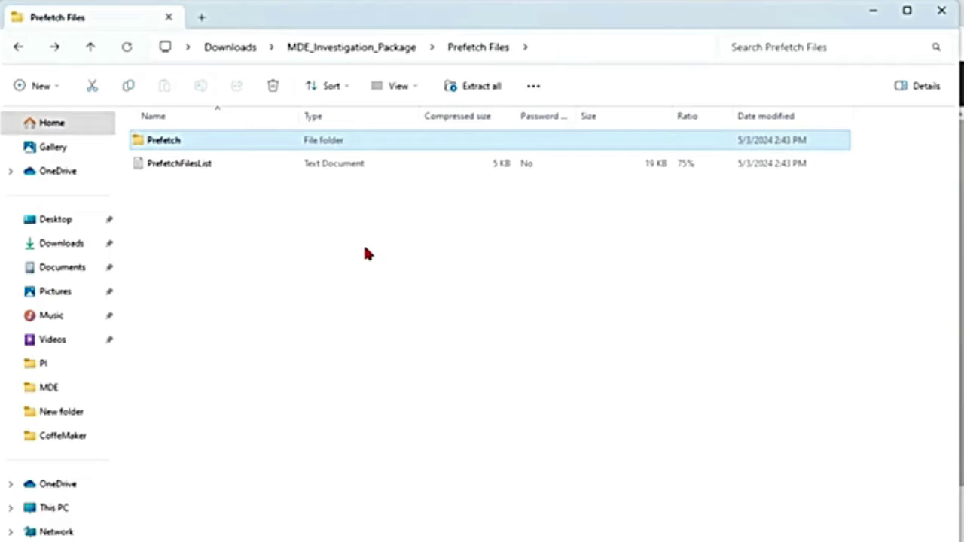
left_click(391, 58)
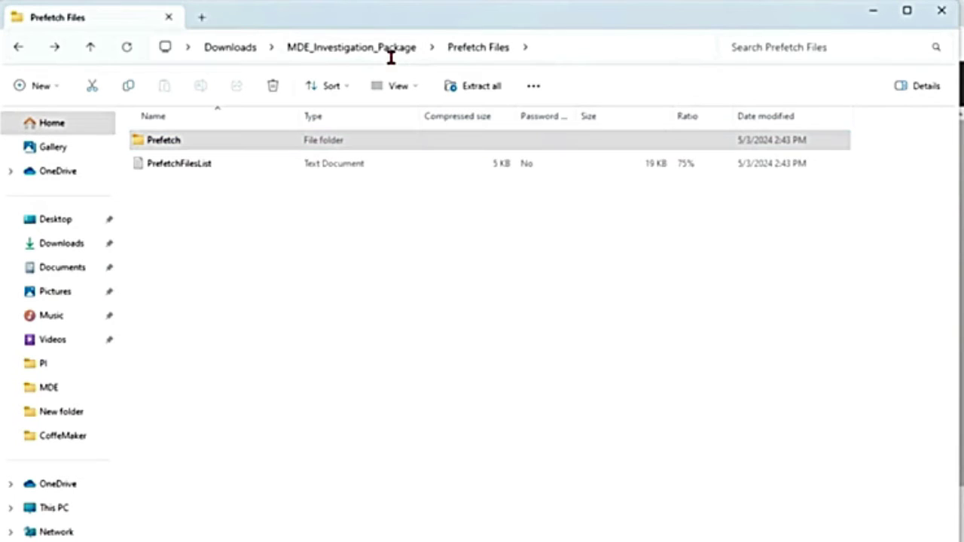
left_click(391, 47)
key("Escape")
left_click(391, 47)
Step: Review the Processes and Scheduled Tasks data in Excel, then return to MDE_Investigation_Package
double_click(779, 204)
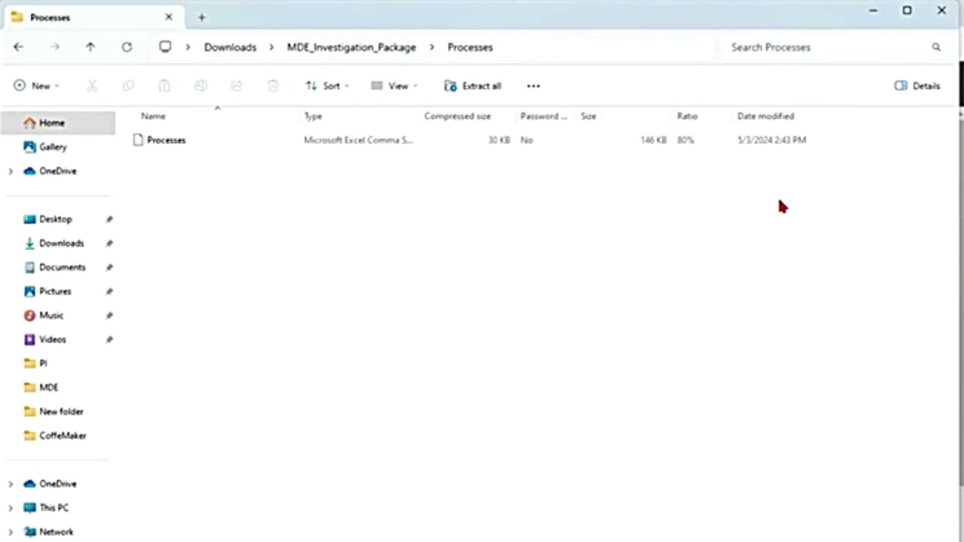
double_click(185, 145)
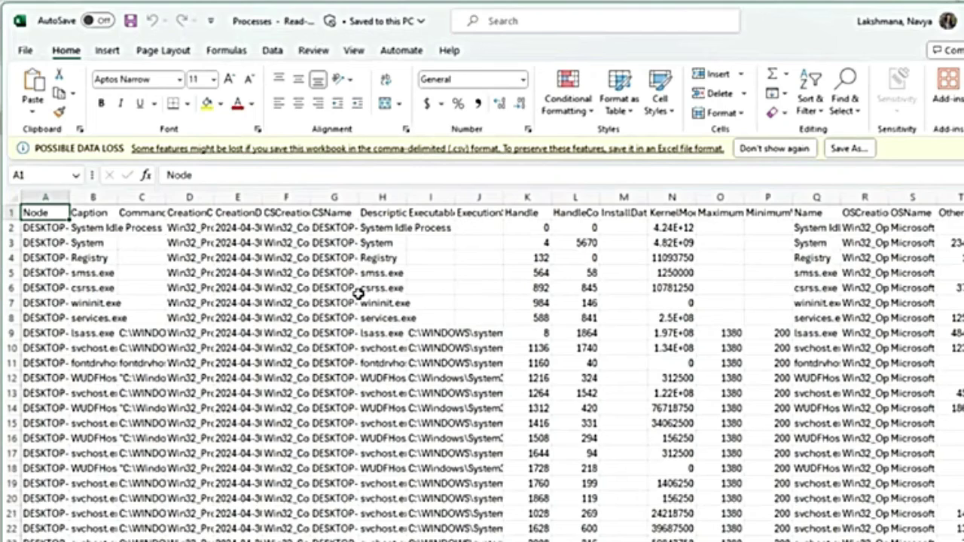
double_click(119, 198)
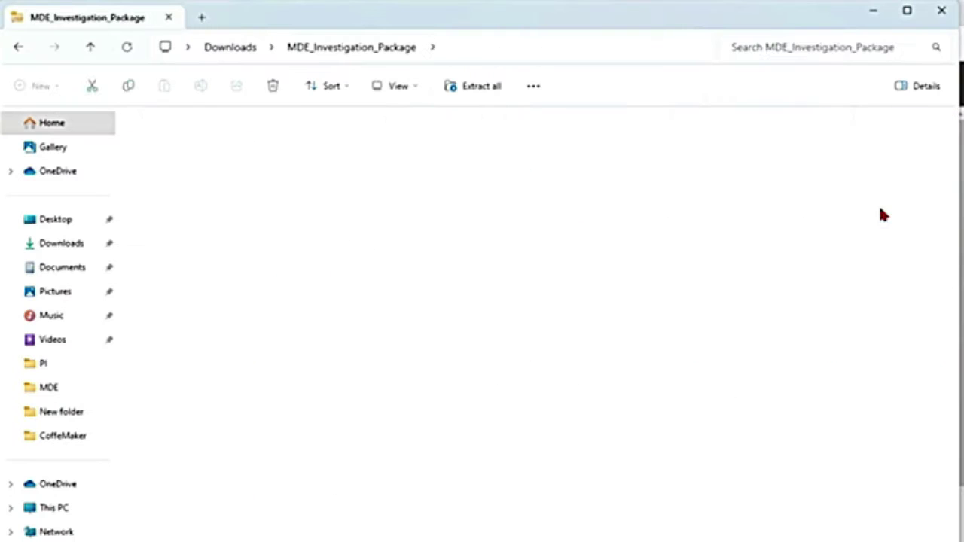
double_click(223, 158)
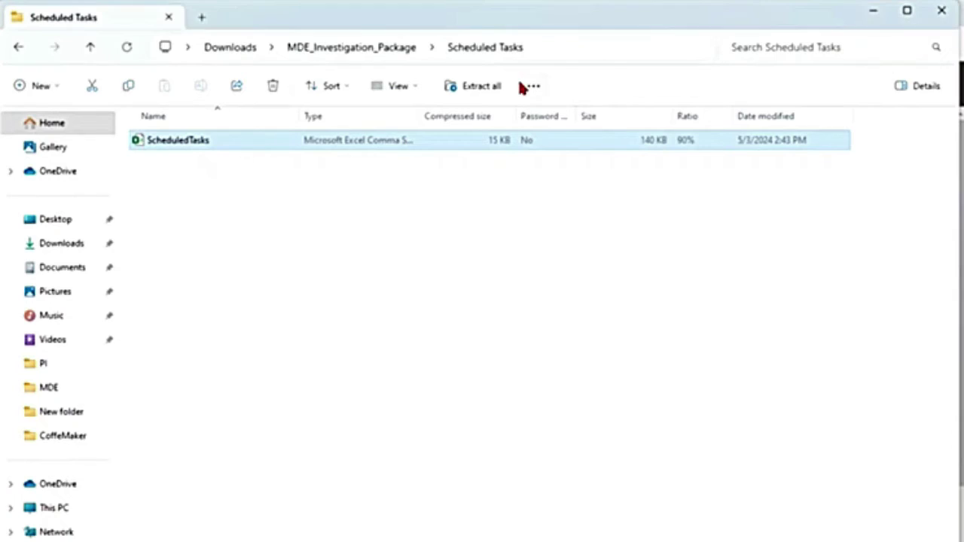
left_click(372, 47)
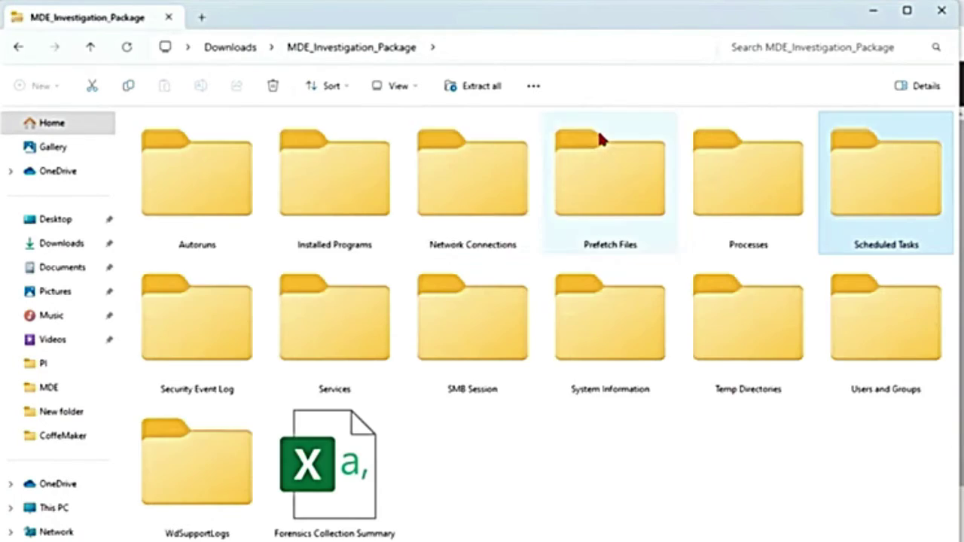
double_click(205, 335)
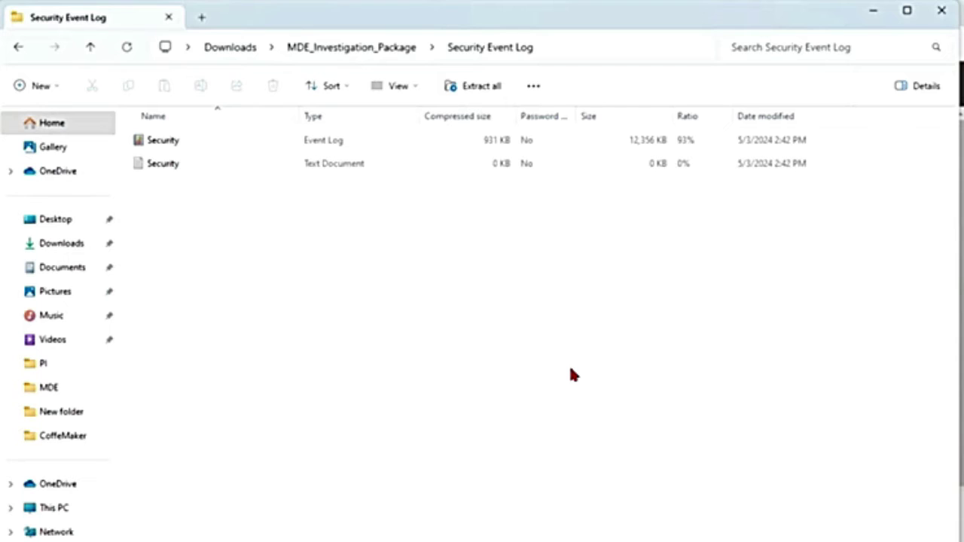
left_click(158, 164)
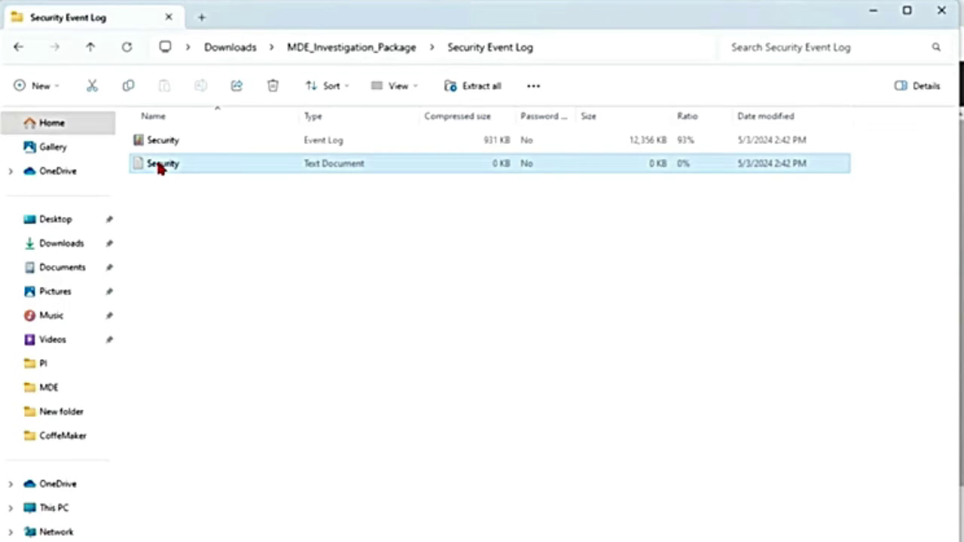
double_click(158, 140)
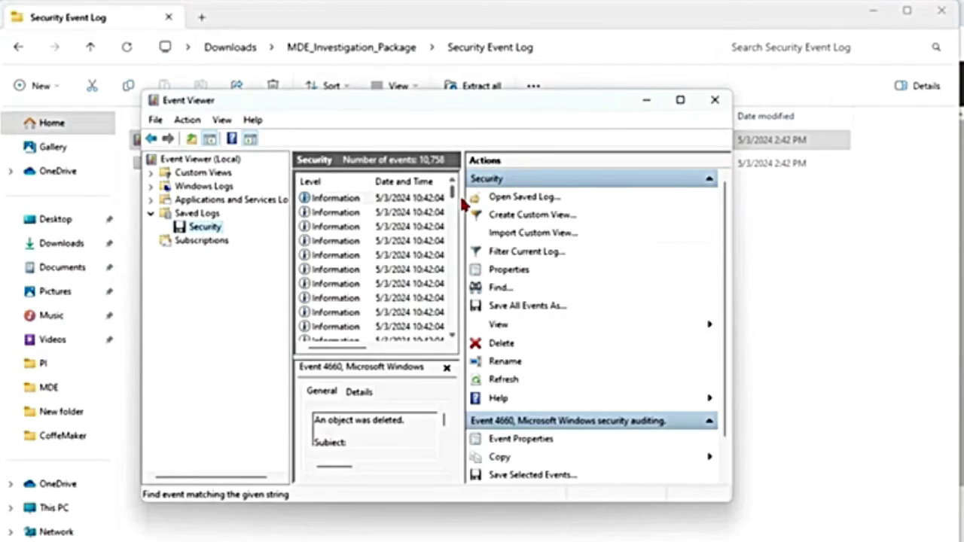
left_click_drag(463, 197, 615, 197)
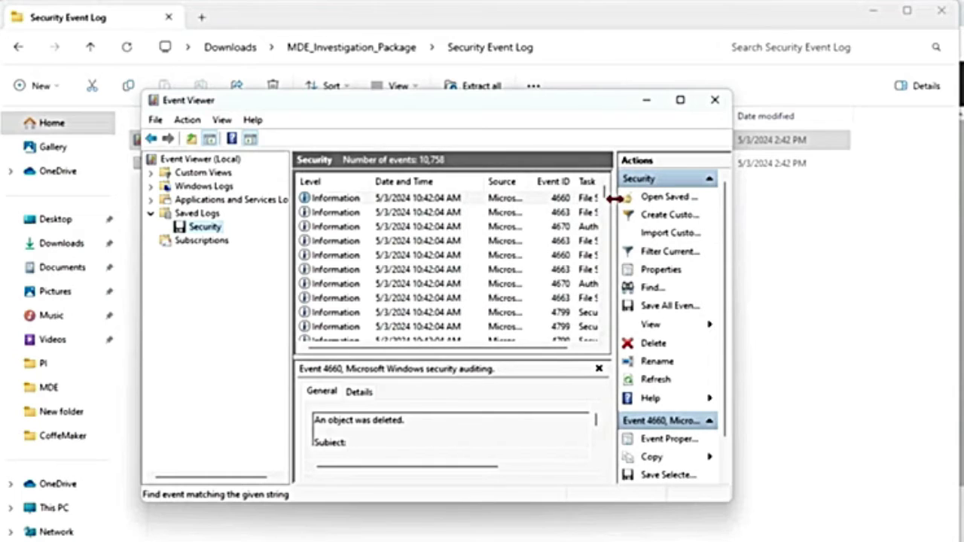
left_click(715, 101)
left_click(401, 52)
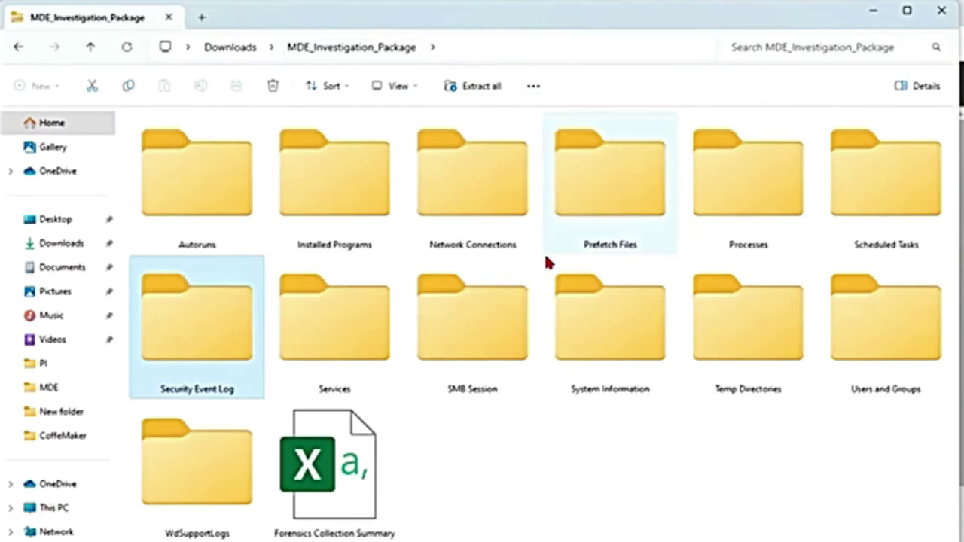
double_click(291, 375)
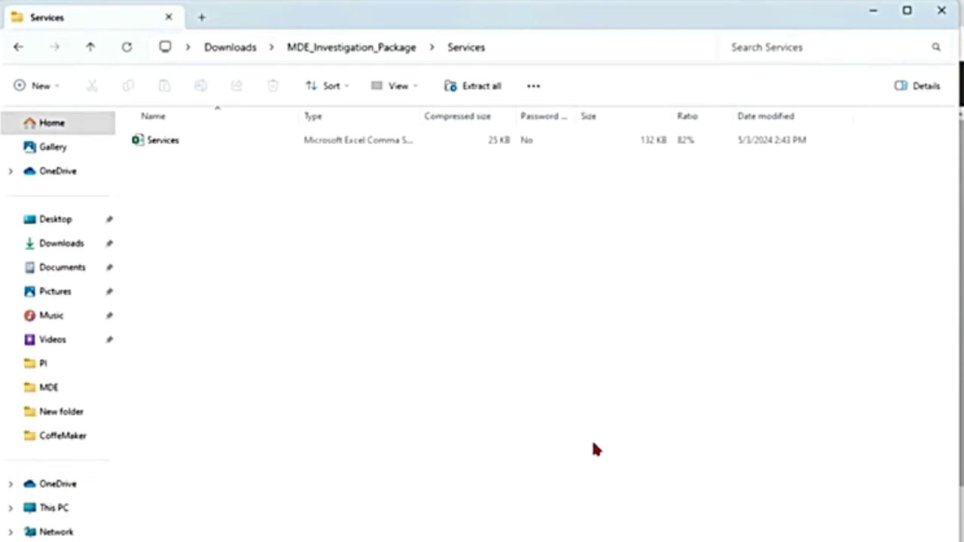
double_click(178, 143)
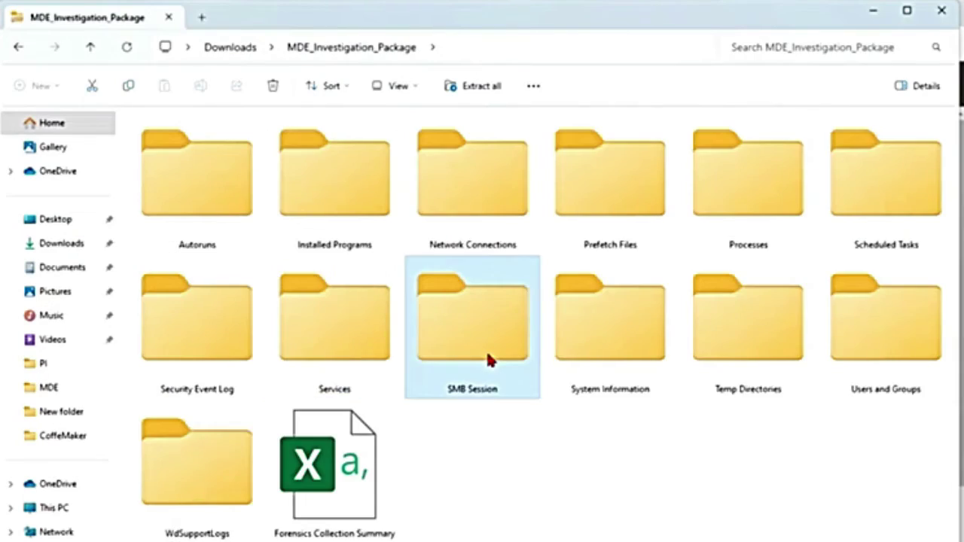
double_click(486, 361)
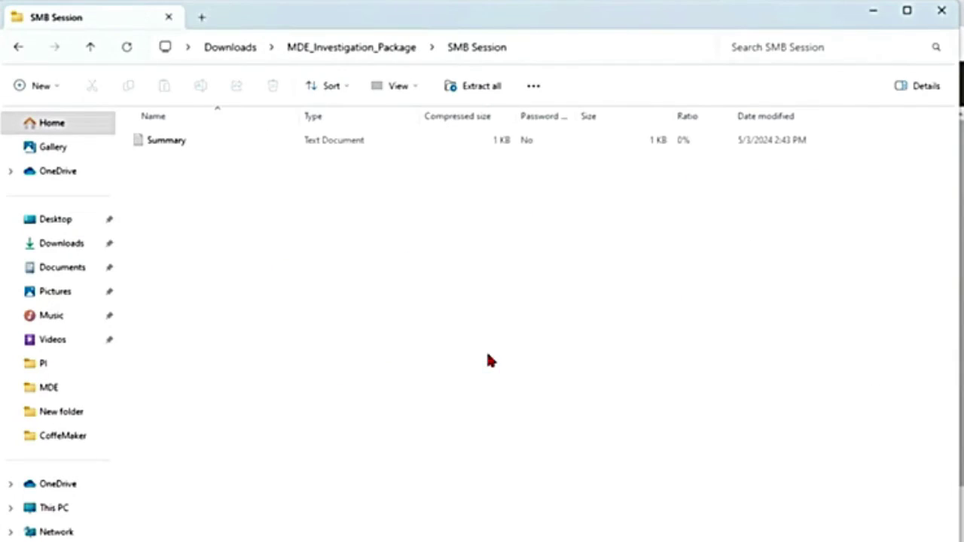
double_click(166, 141)
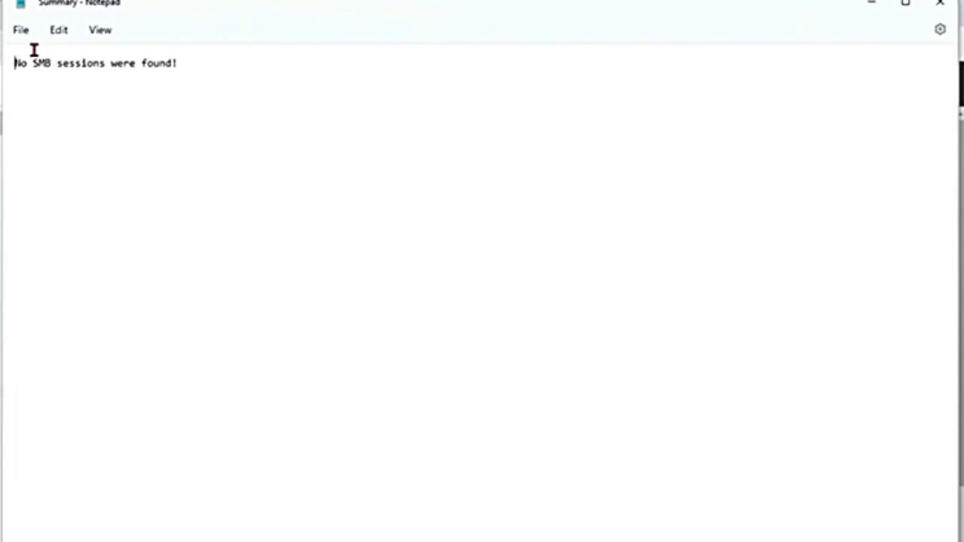
mouse_move(15, 64)
left_mouse_down()
mouse_move(198, 65)
mouse_move(12, 64)
left_mouse_up()
left_click(940, 4)
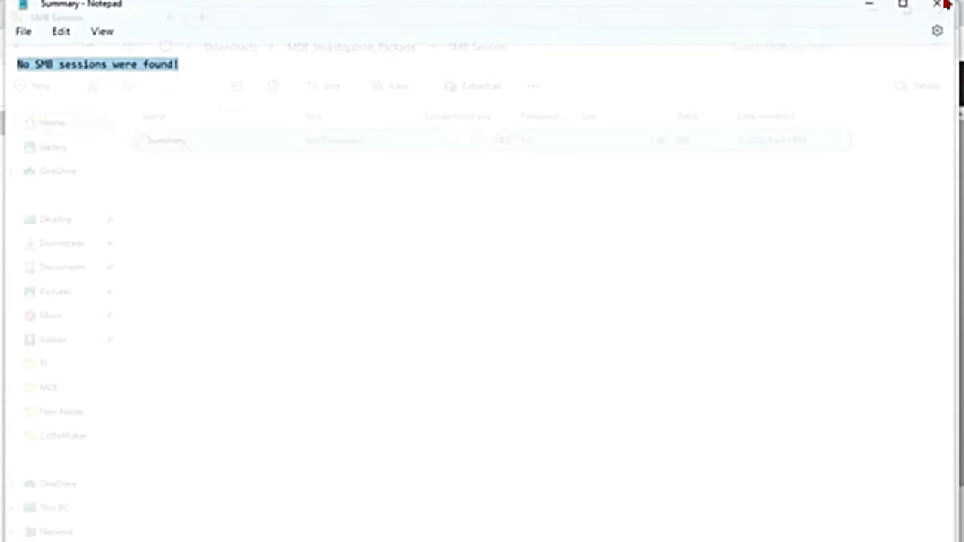
key("alt+Up")
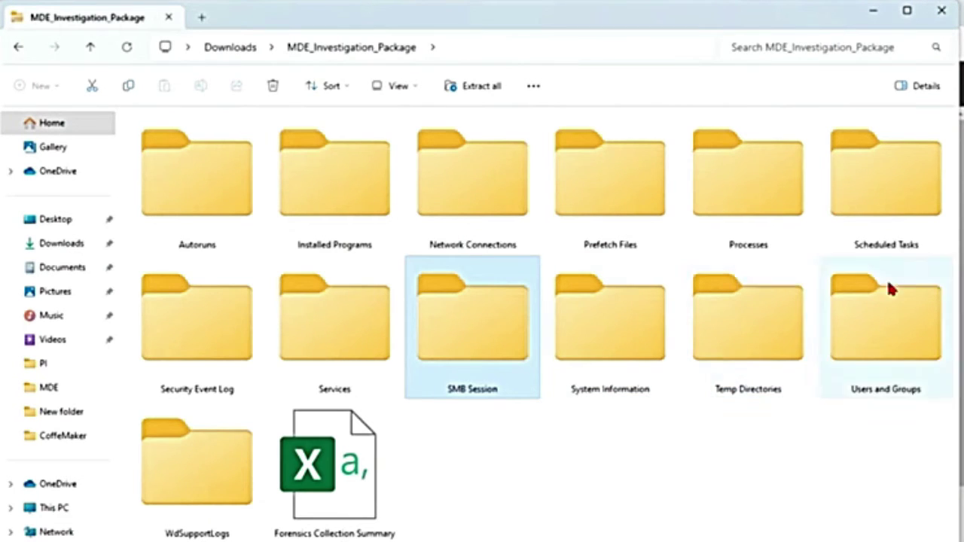
double_click(618, 327)
double_click(188, 142)
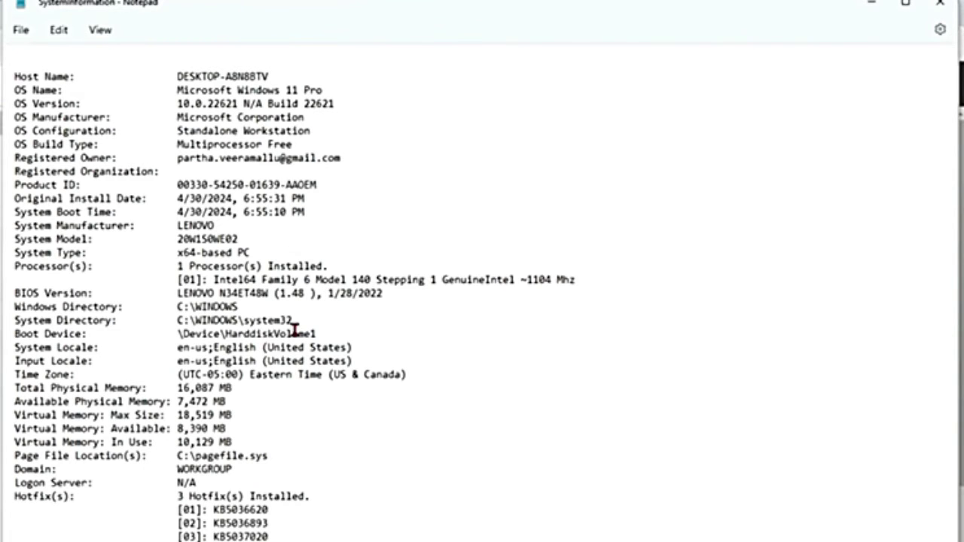
left_click(940, 3)
left_click(364, 48)
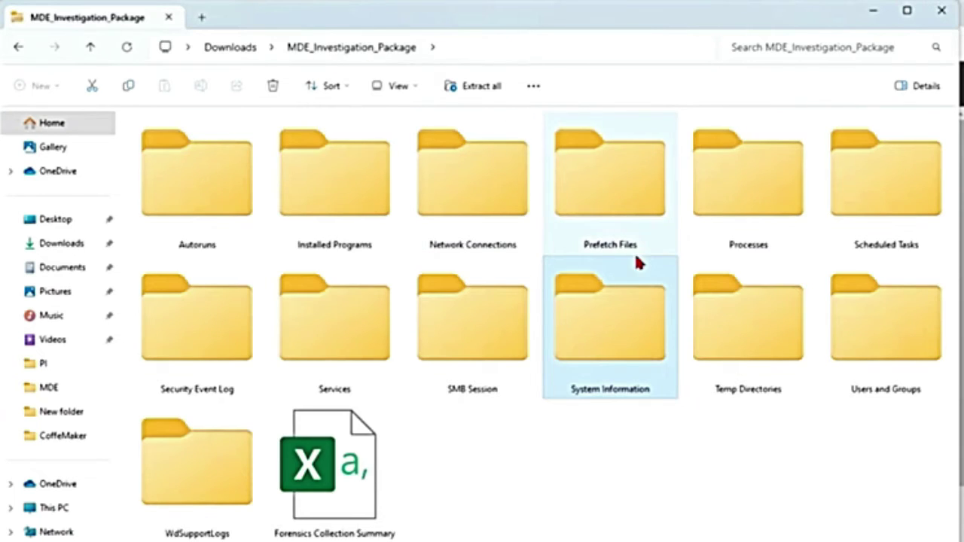
double_click(768, 332)
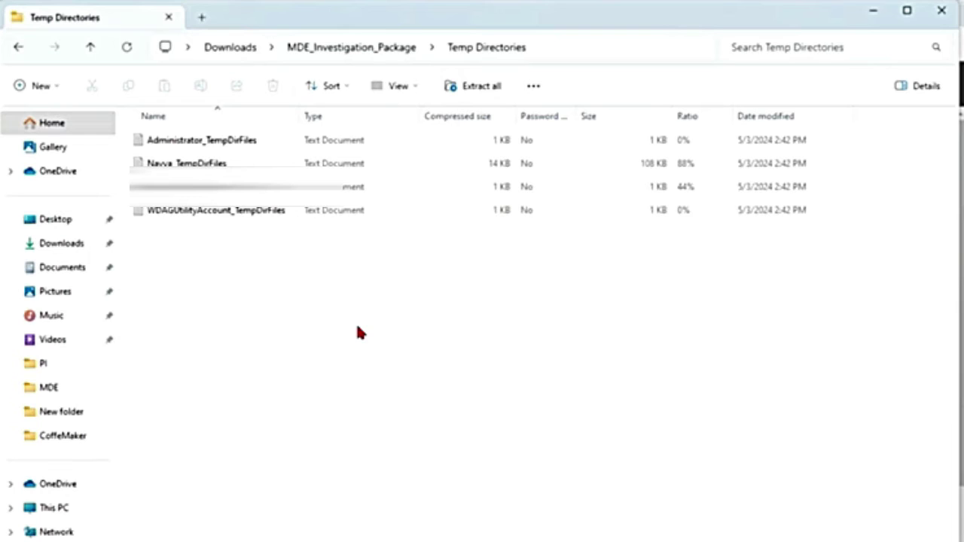
left_click(354, 187)
key("alt+Left")
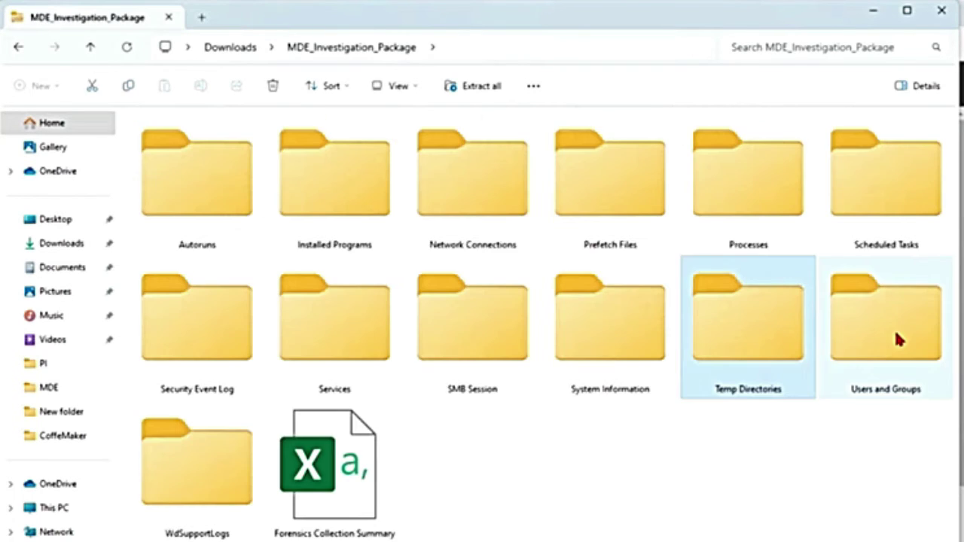
double_click(894, 331)
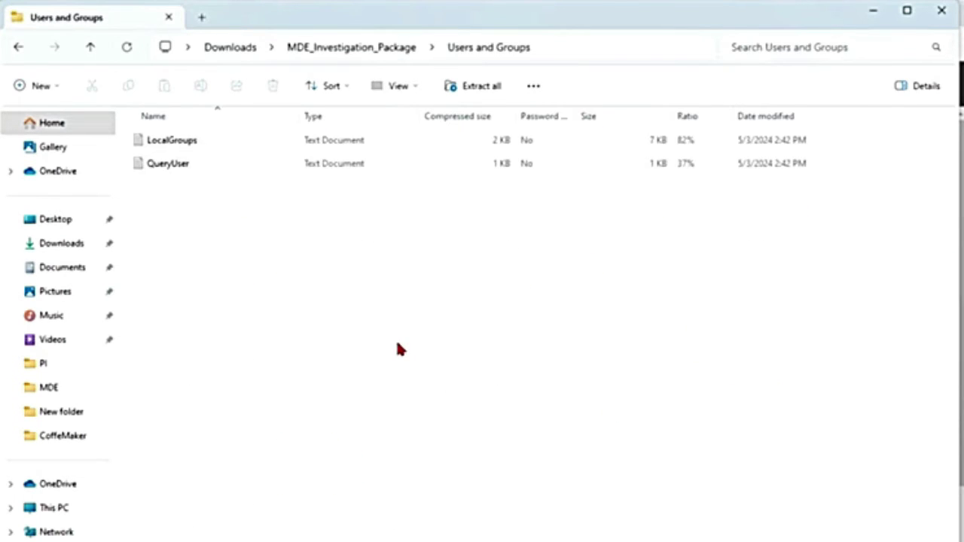
double_click(187, 145)
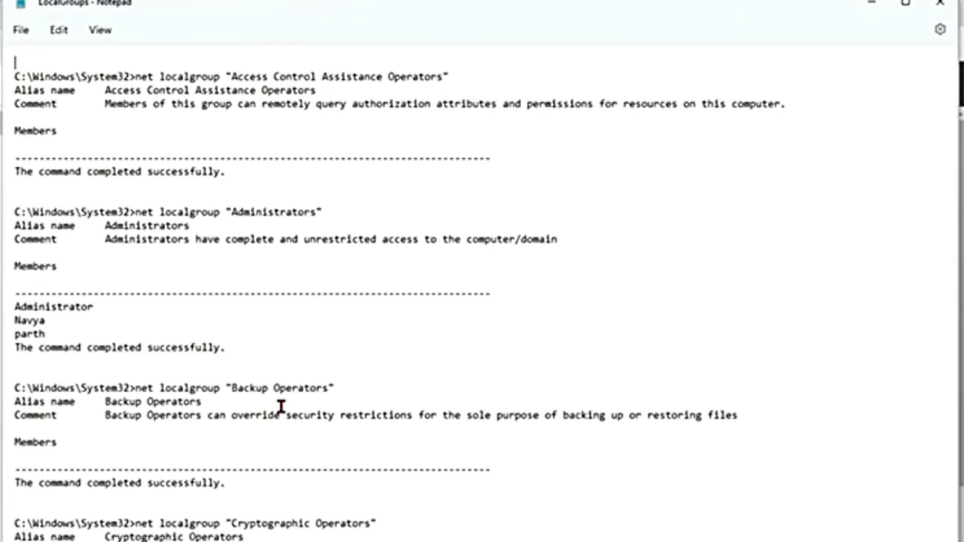
scroll(164, 476, "down", 5)
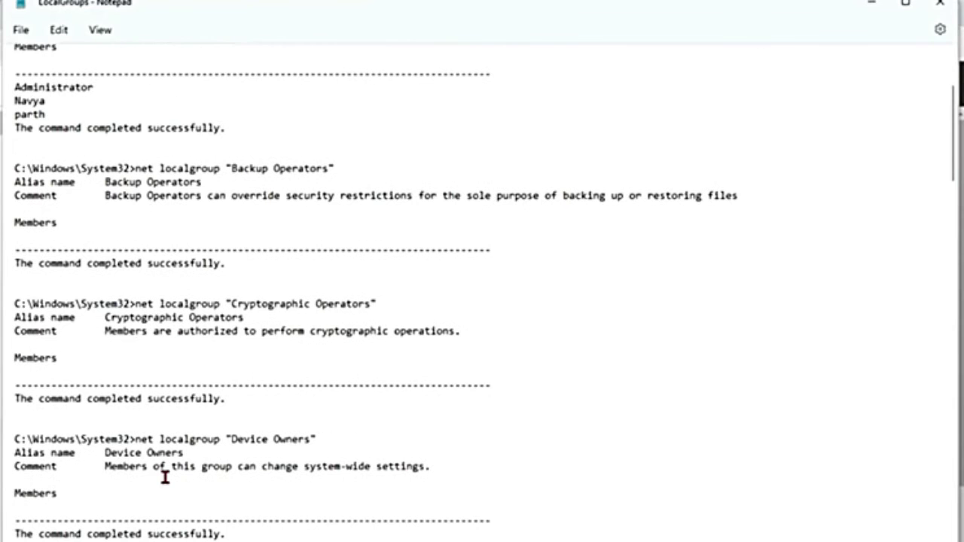
scroll(164, 476, "down", 1)
left_click(939, 3)
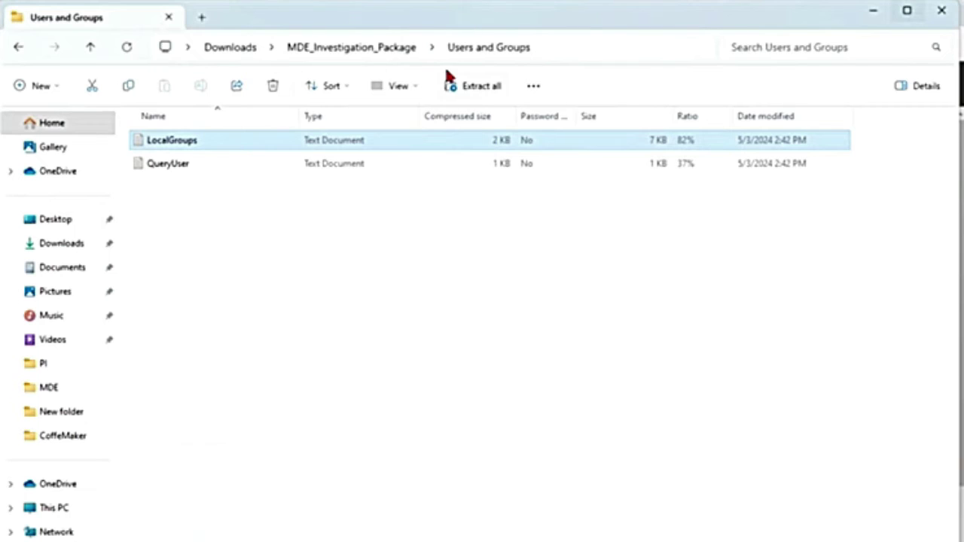
key("BackSpace")
double_click(202, 501)
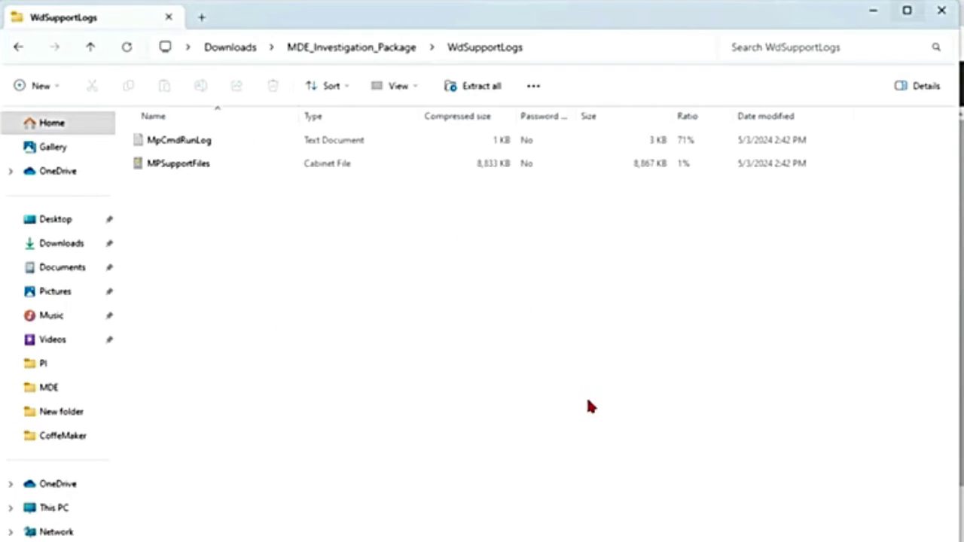
key("BackSpace")
left_click(467, 468)
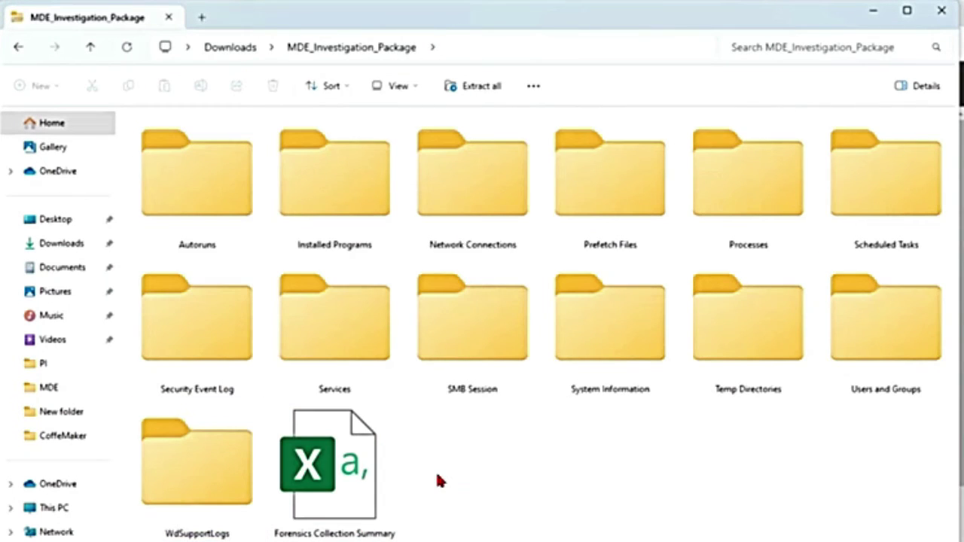
Step: Open the Forensics Collection Summary and check its command lines and Completed statuses
left_click(332, 486)
double_click(331, 486)
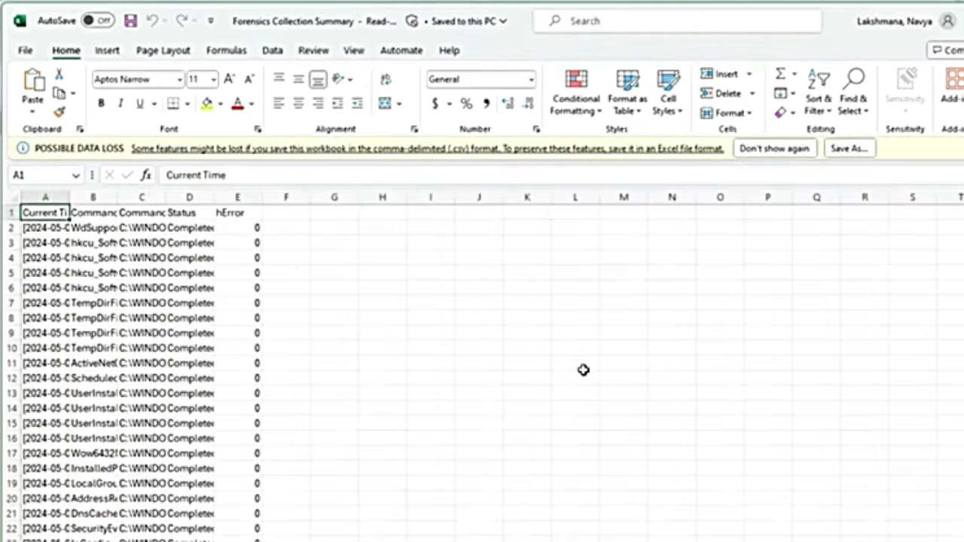
double_click(117, 197)
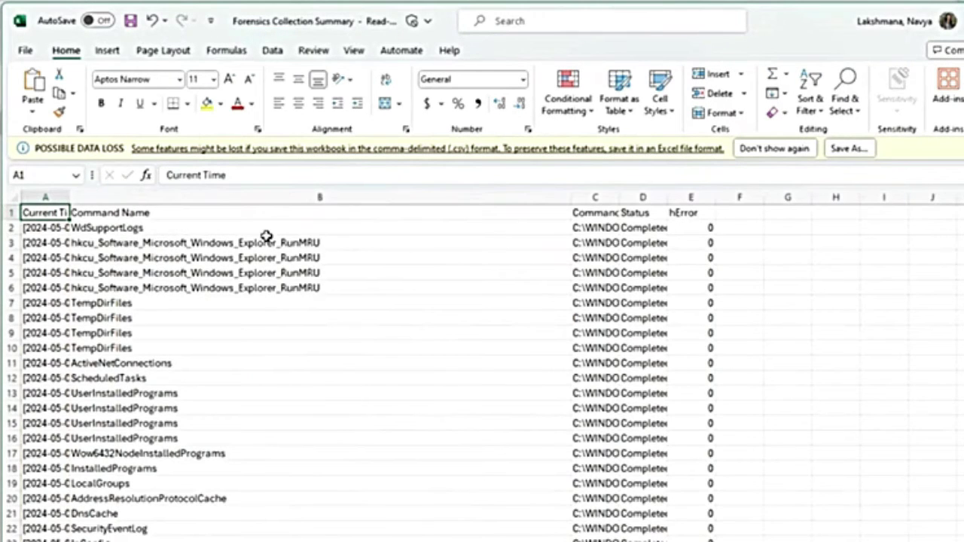
left_click_drag(265, 227, 266, 527)
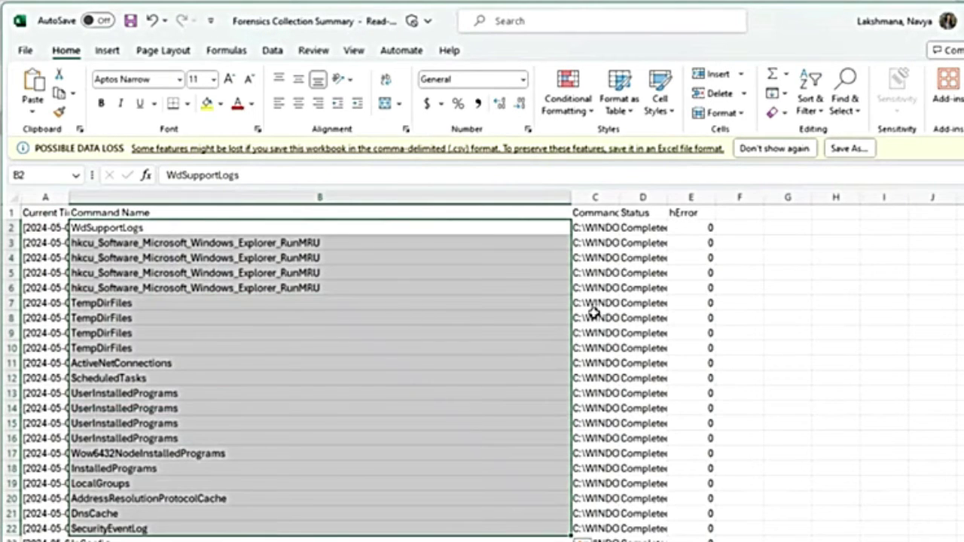
double_click(620, 198)
left_click(620, 226)
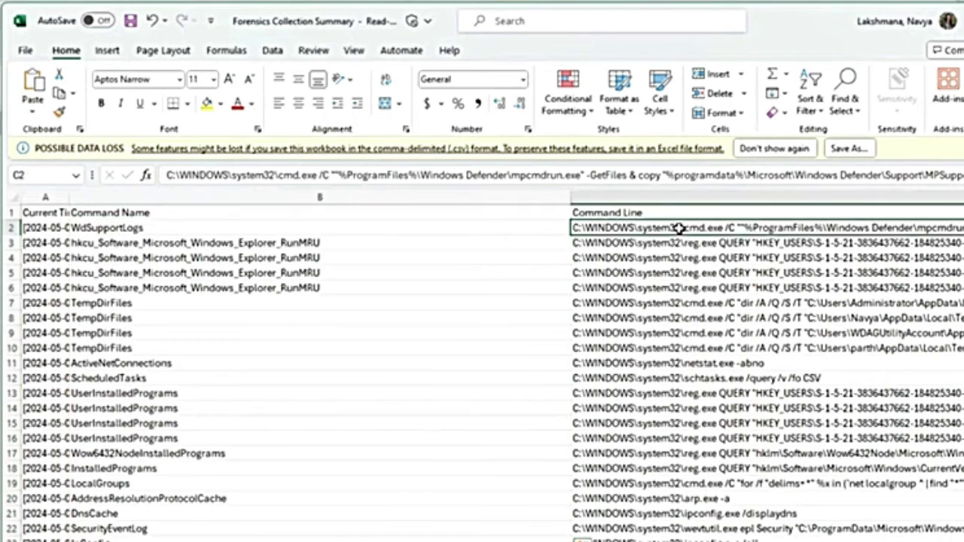
left_click_drag(619, 226, 330, 241)
left_click(136, 227)
left_click(701, 228)
scroll(491, 366, "right", 10)
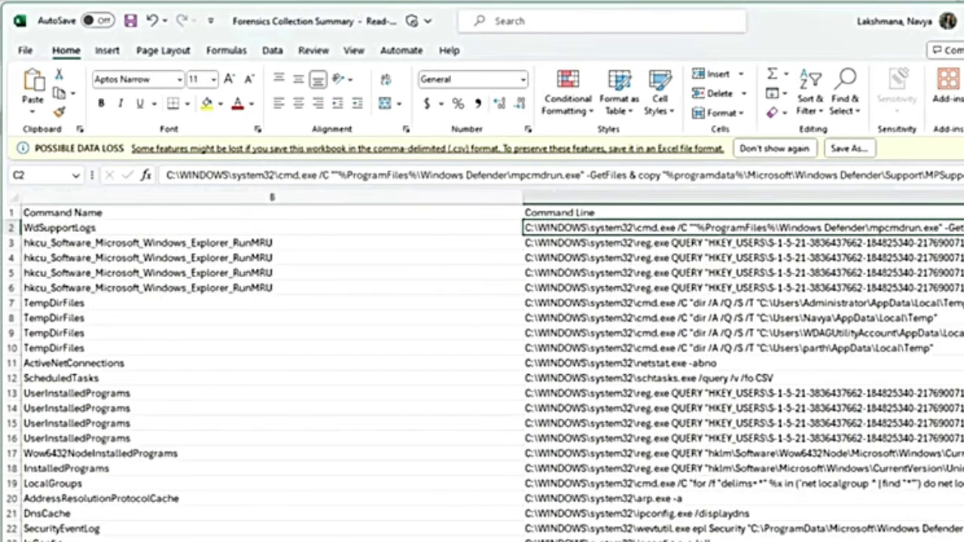
scroll(491, 366, "right", 5)
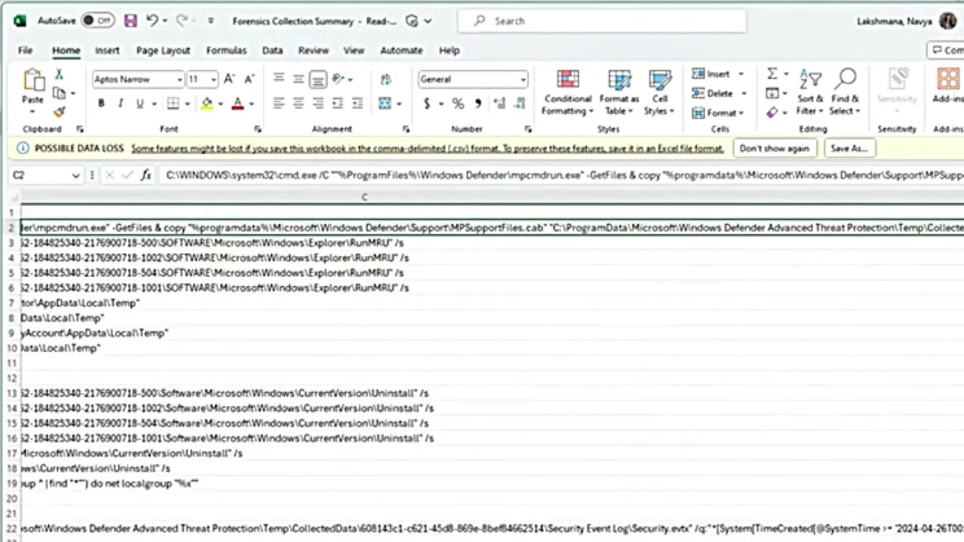
double_click(797, 274)
Step: Close the workbook without saving and show desktop-a8n8btv's response actions
key("Escape")
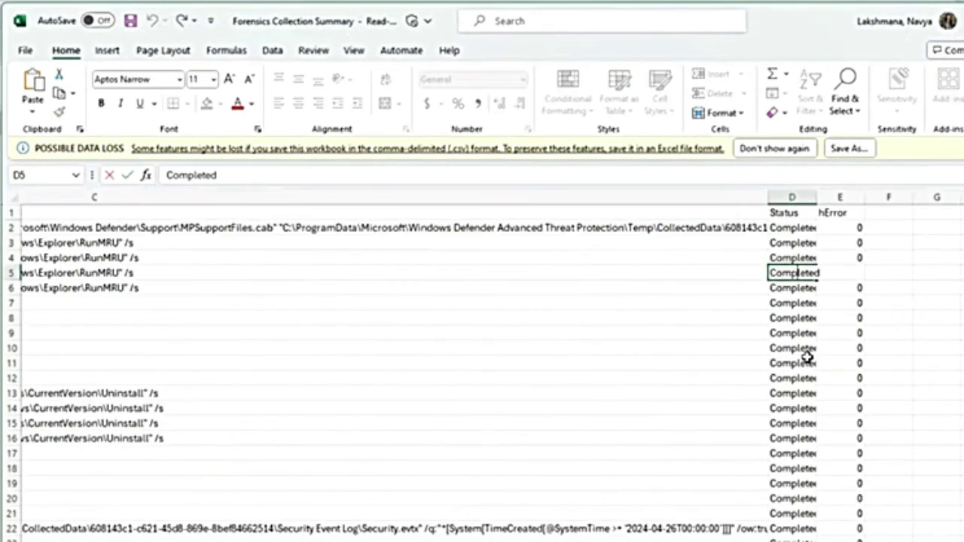
key("ctrl+w")
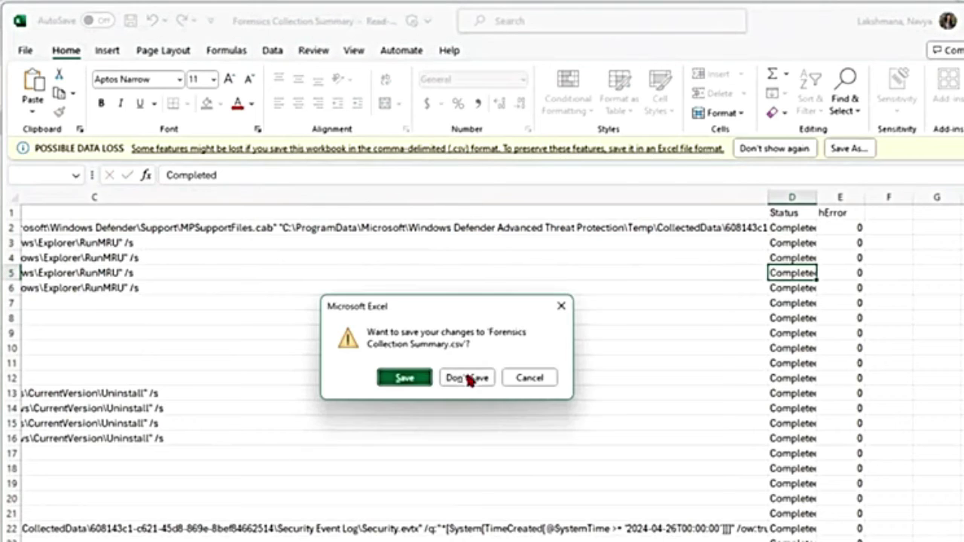
left_click(482, 379)
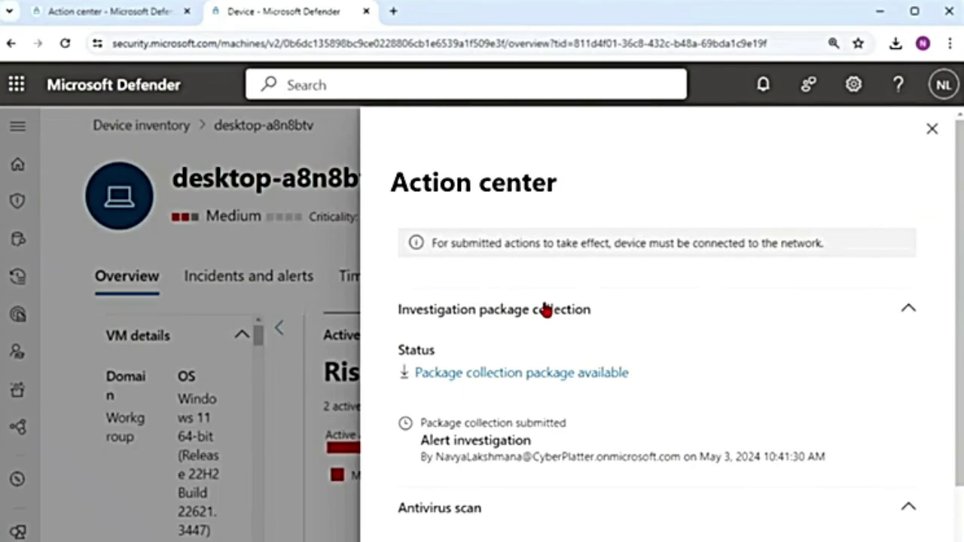
left_click(932, 129)
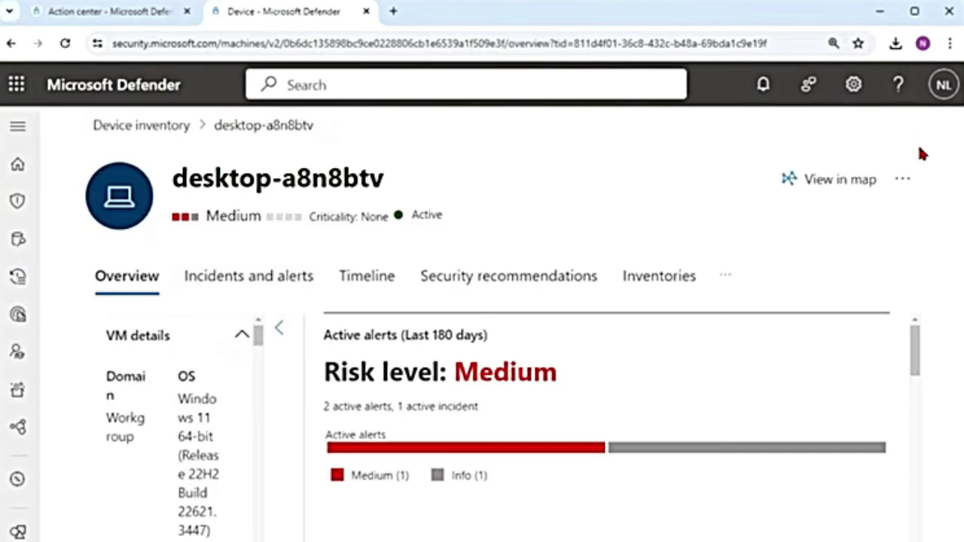
left_click(902, 181)
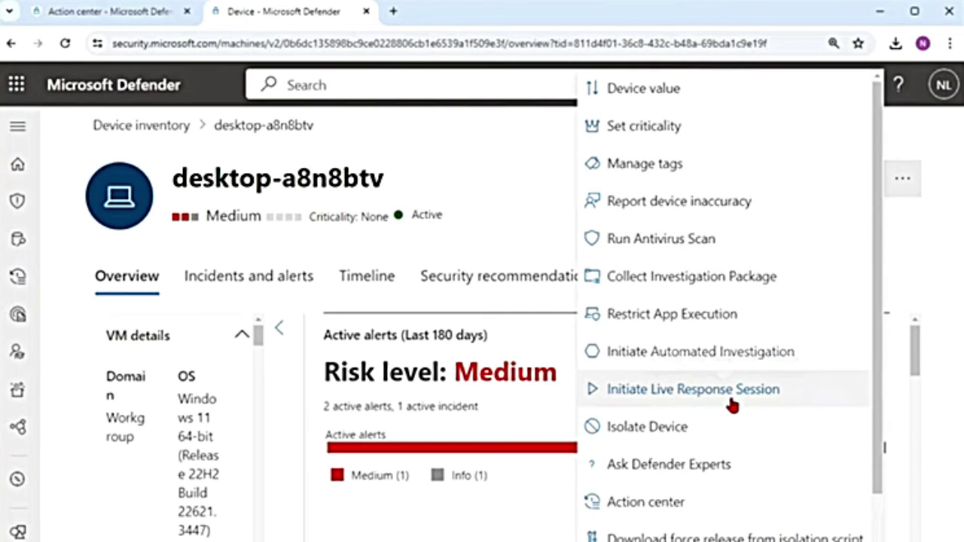
Step: Open the Restrict app execution prompt for desktop-a8n8btv and read its warning about unsigned applications
left_click(688, 328)
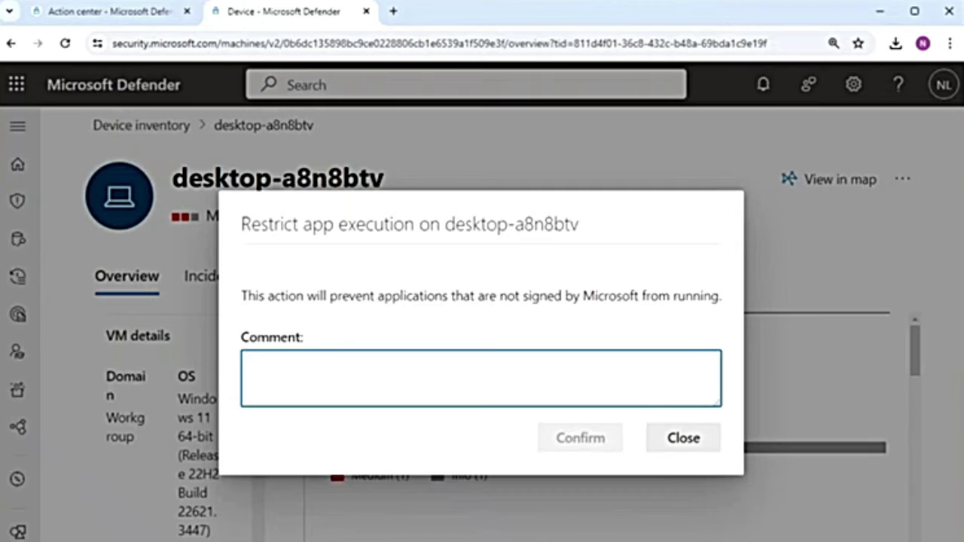
left_click_drag(241, 296, 442, 290)
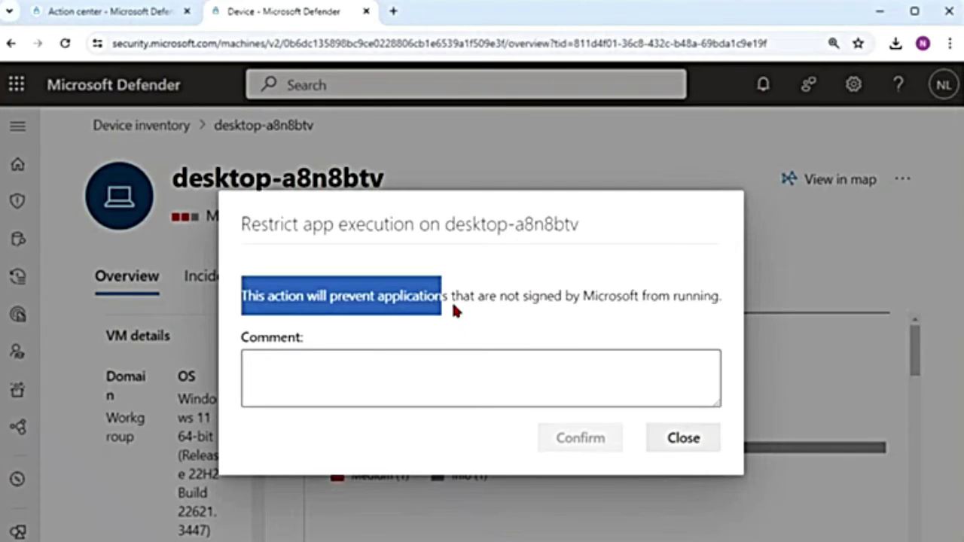
left_click(451, 301)
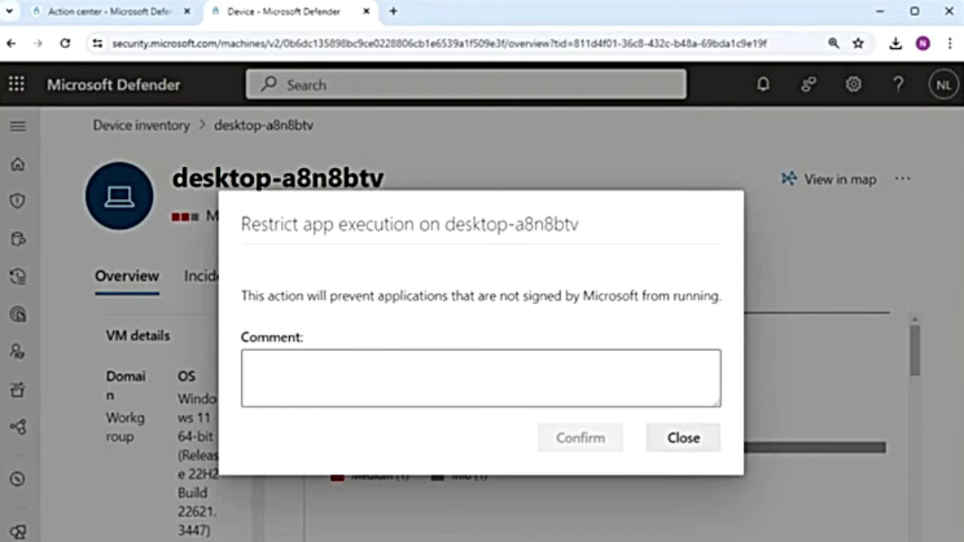
Step: Close the restriction prompt unconfirmed, initiate an automated investigation on desktop-a8n8btv, then reopen the response actions
left_click(682, 441)
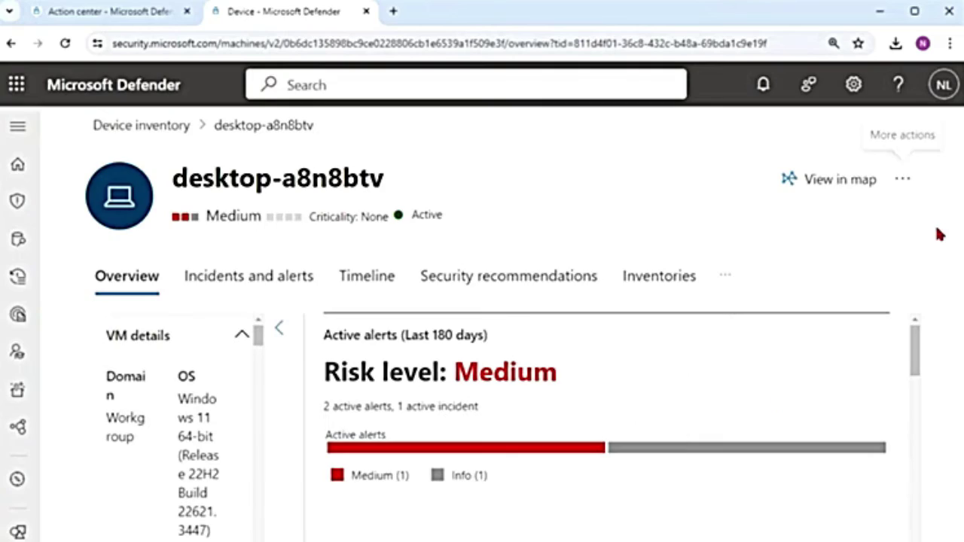
left_click(901, 181)
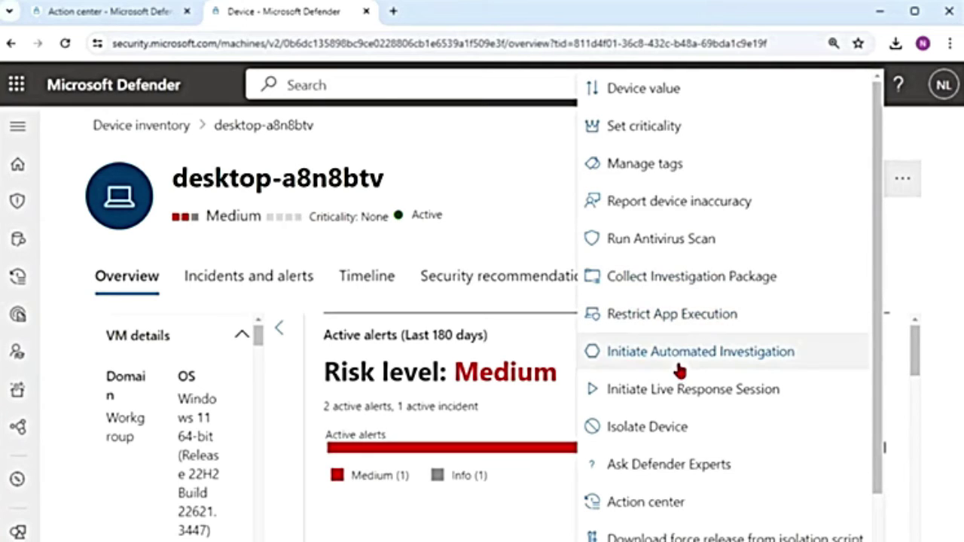
left_click(628, 355)
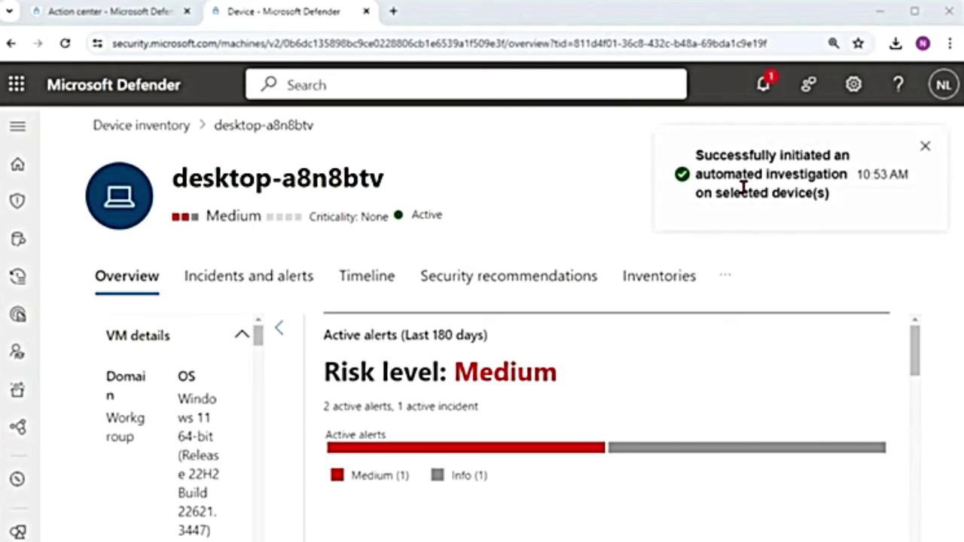
left_click(925, 146)
left_click(903, 182)
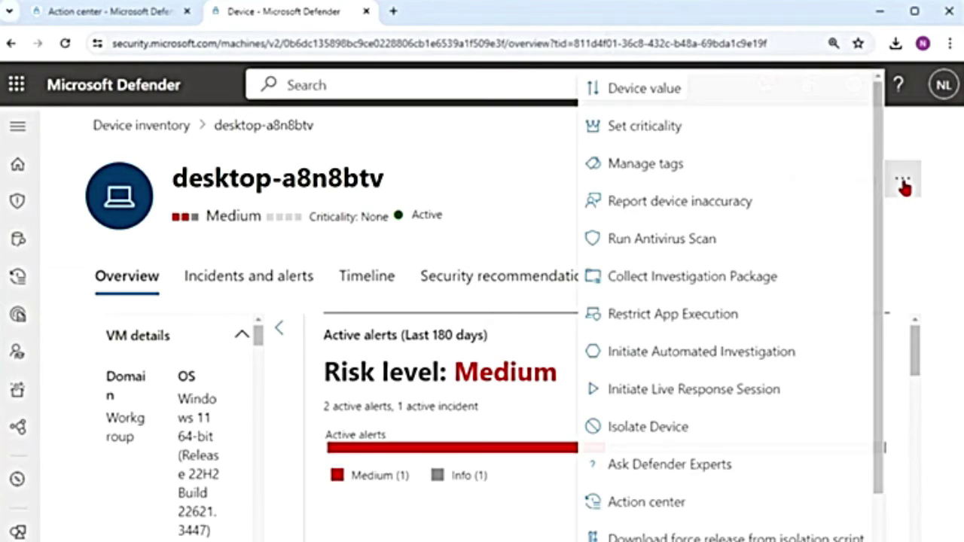
Step: Start a live response session on desktop-a8n8btv and run 'dir' to list the C:\ root
left_click(695, 398)
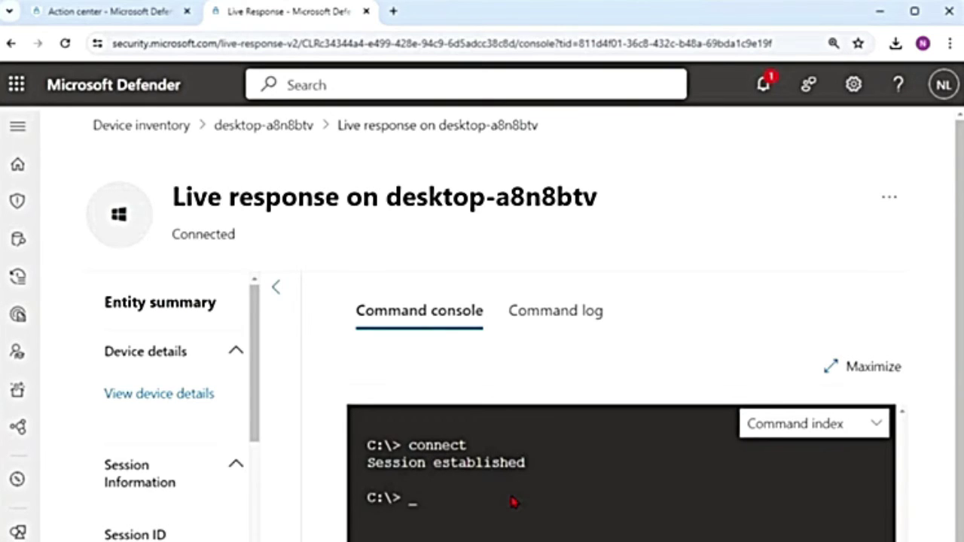
type("dir")
key("Return")
scroll(546, 533, "up", 2)
scroll(547, 533, "down", 5)
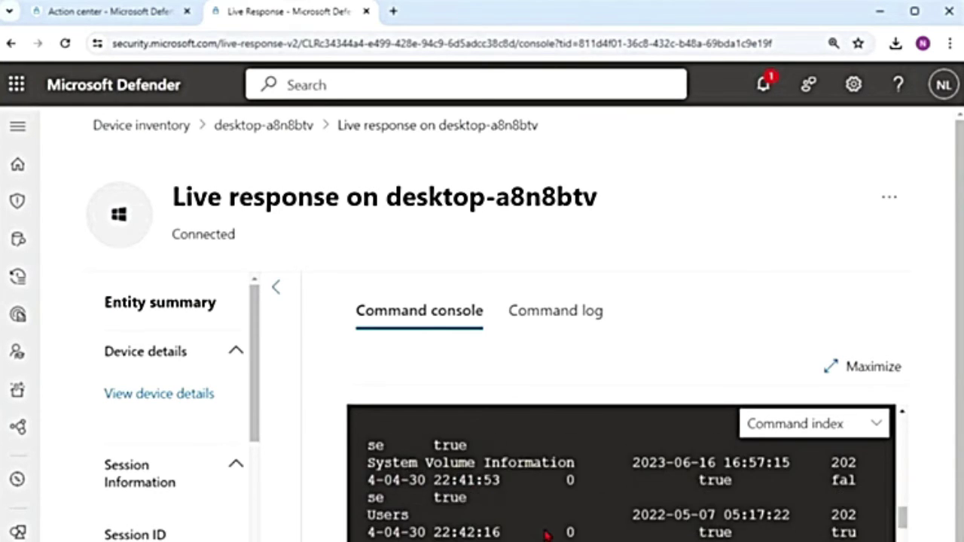
scroll(546, 534, "up", 5)
scroll(546, 533, "up", 4)
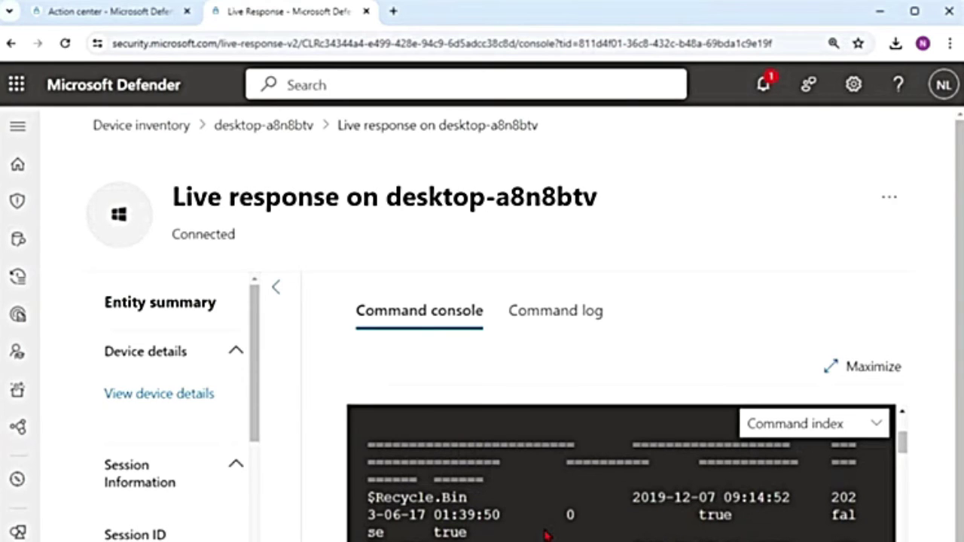
Step: Disconnect the live response session and confirm ending it
left_click(889, 202)
left_click(712, 234)
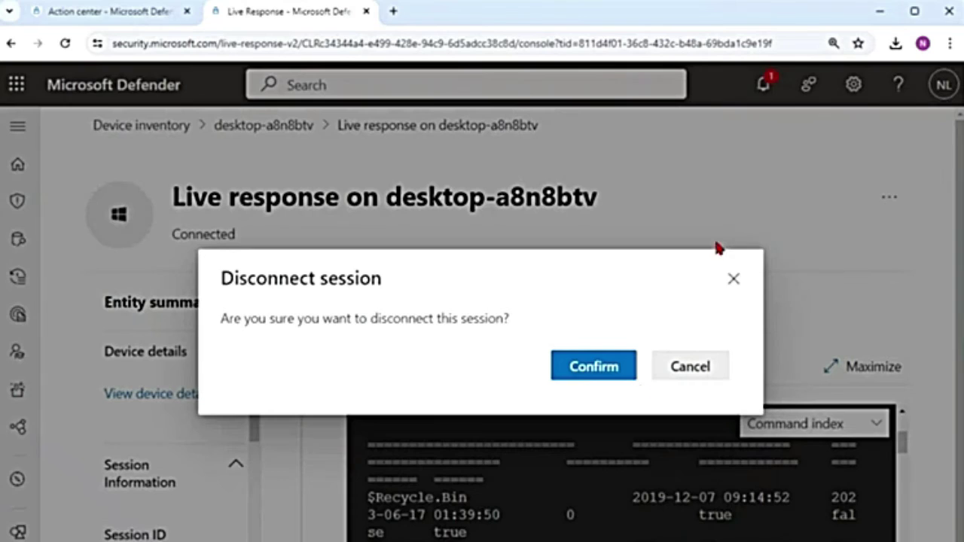
left_click(577, 365)
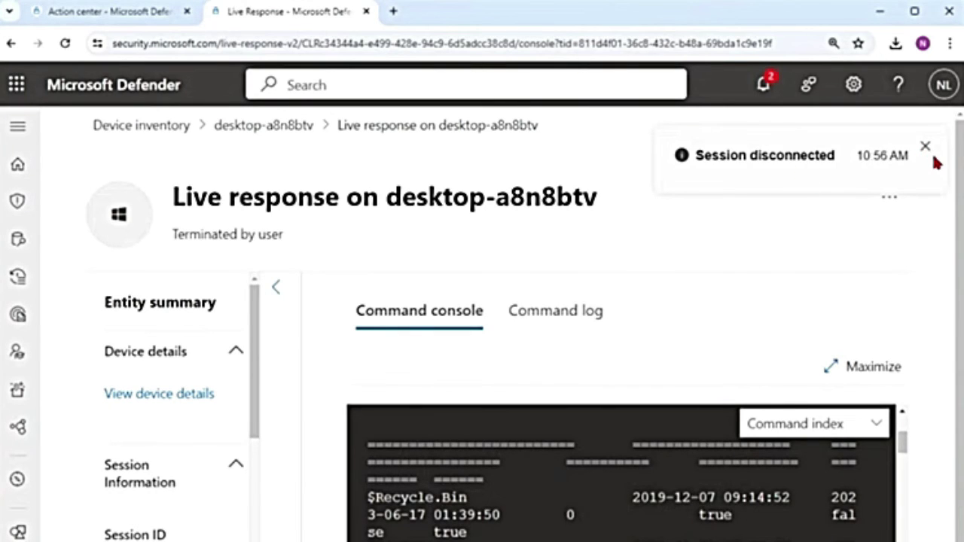
left_click(928, 150)
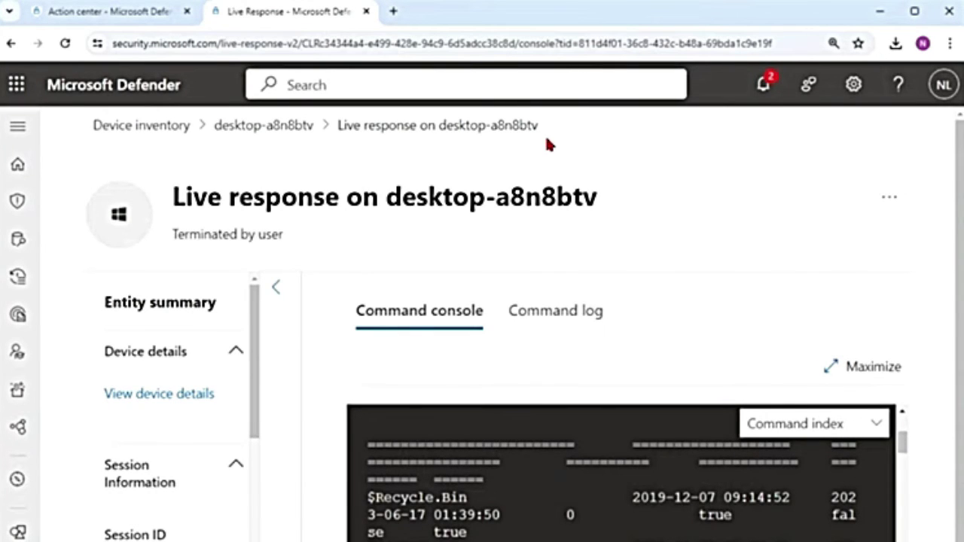
Step: Return to the desktop-a8n8btv device page and bring up the Isolate device prompt to read its warnings
left_click(263, 125)
left_click(902, 178)
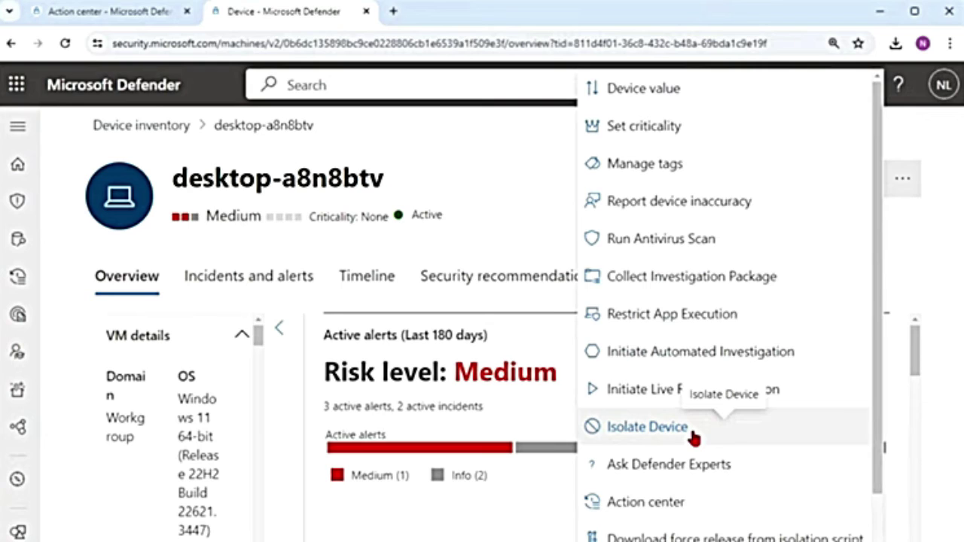
left_click(691, 433)
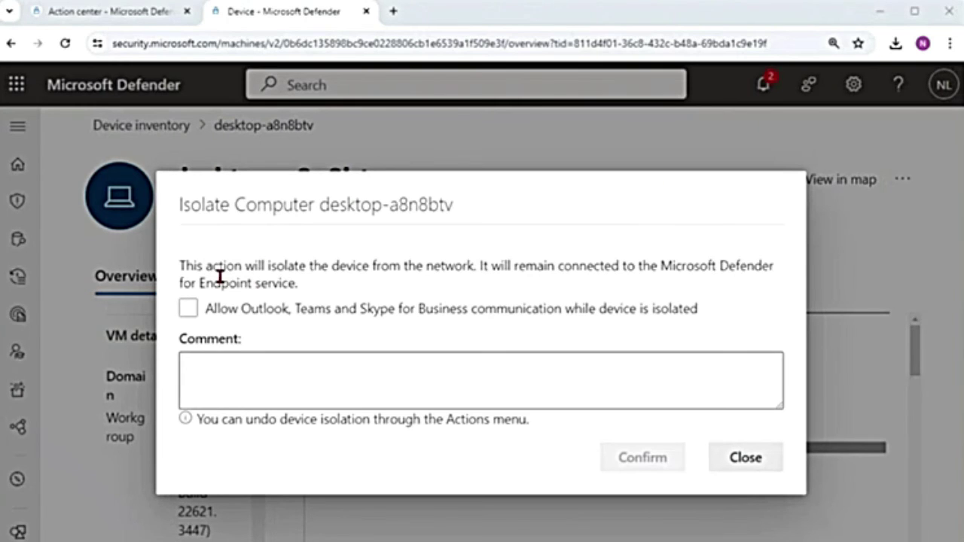
left_click_drag(184, 268, 474, 267)
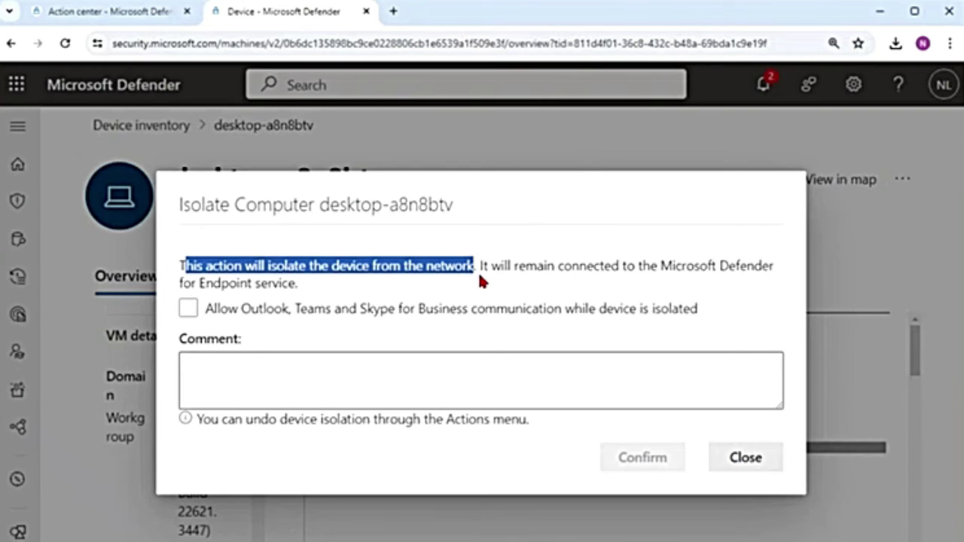
left_click_drag(482, 268, 768, 275)
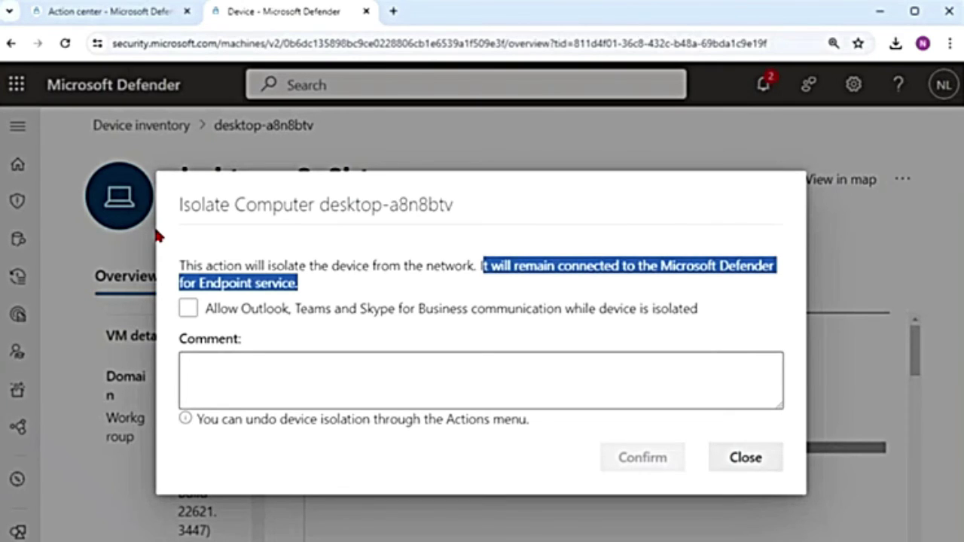
Step: Try the Outlook, Teams and Skype isolation exception, leave the comment empty, and close without isolating
left_click(228, 315)
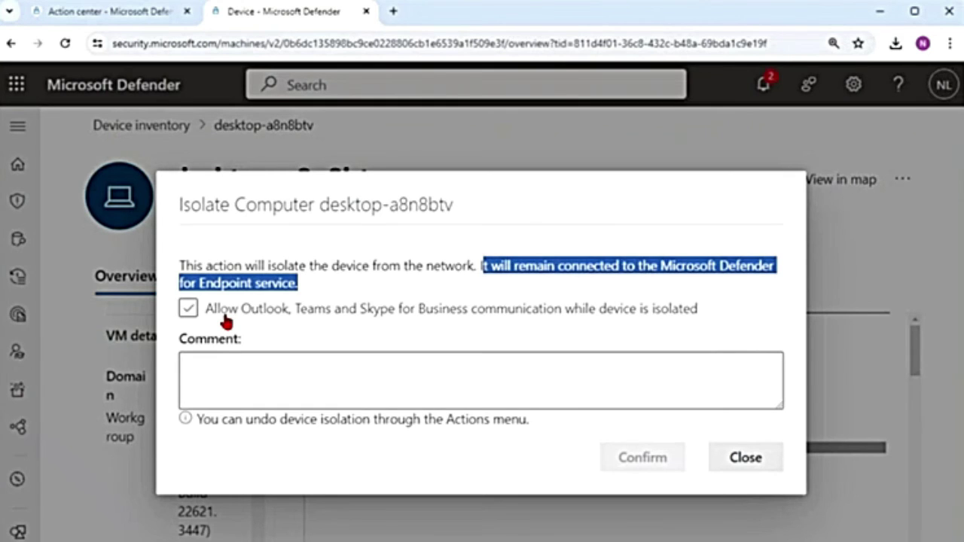
left_click(228, 315)
left_click(292, 314)
left_click(338, 316)
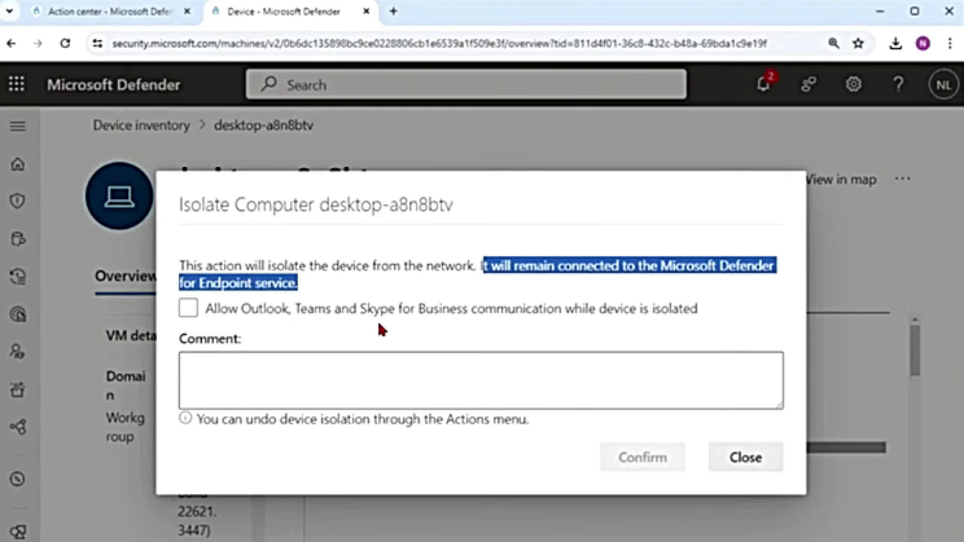
left_click(431, 317)
left_click(458, 317)
left_click(628, 317)
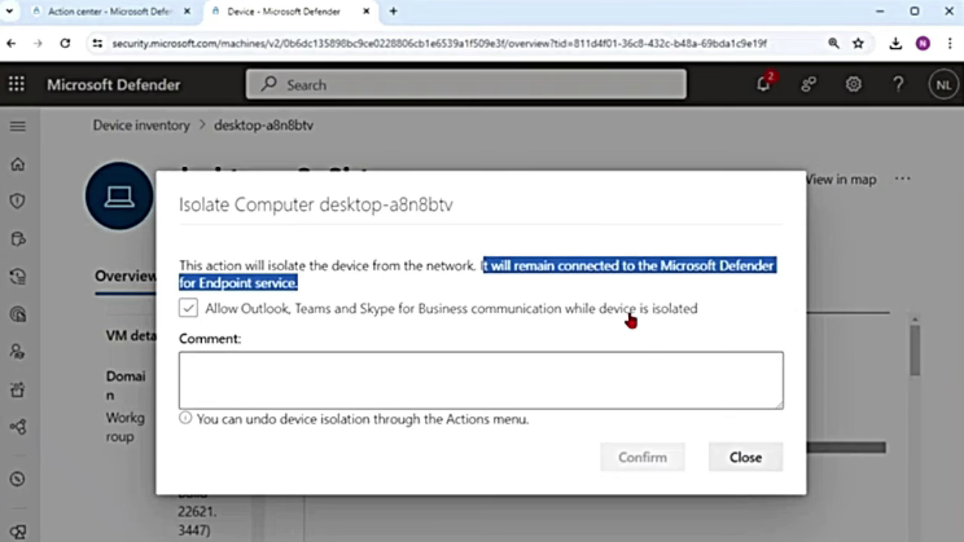
left_click(628, 317)
left_click(207, 317)
left_click(193, 313)
left_click(266, 393)
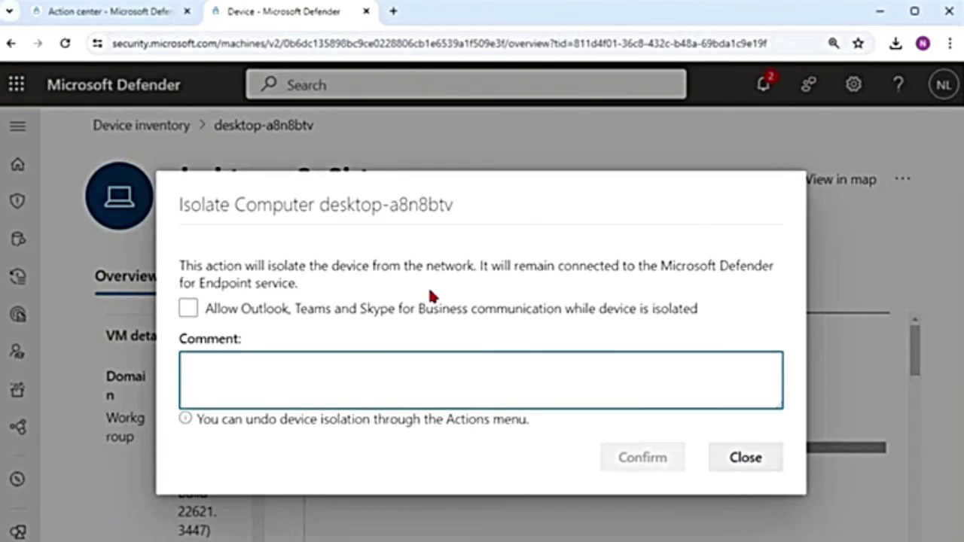
left_click(745, 461)
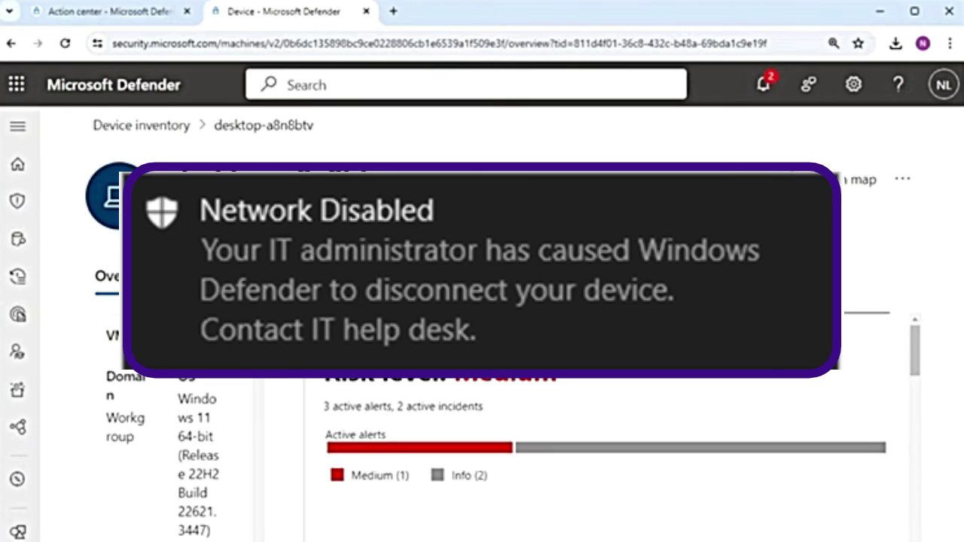
Step: Show the device's More actions menu and scroll through its response actions, including isolation
left_click(902, 179)
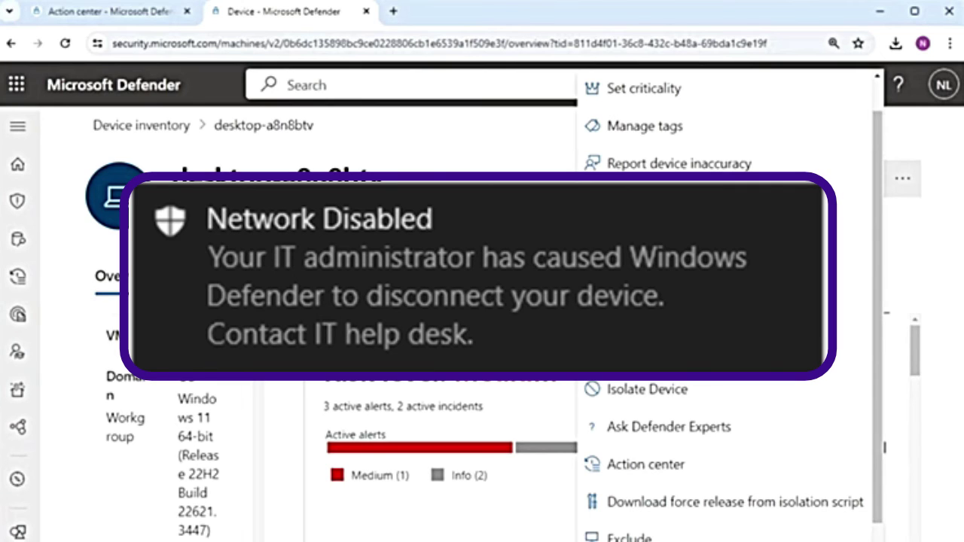
scroll(792, 459, "up", 1)
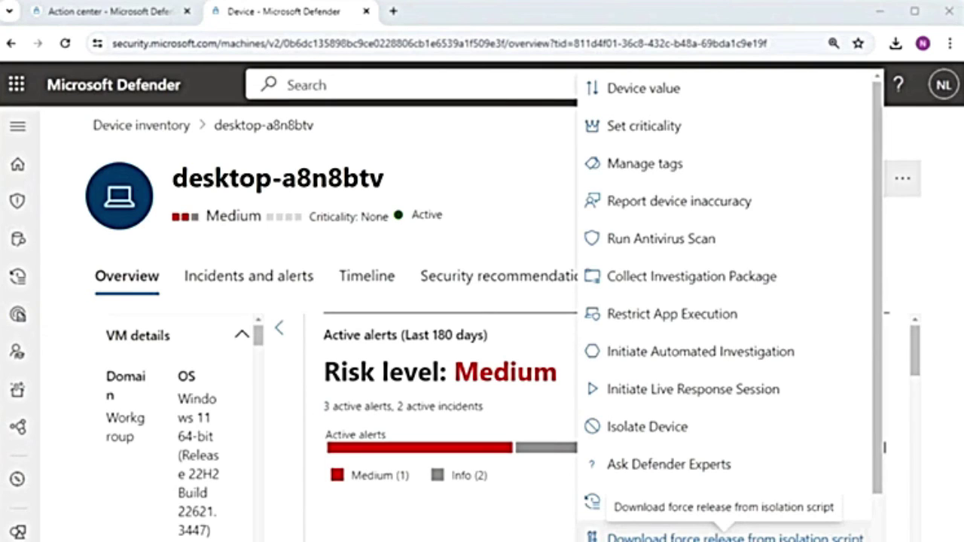
left_click(828, 434)
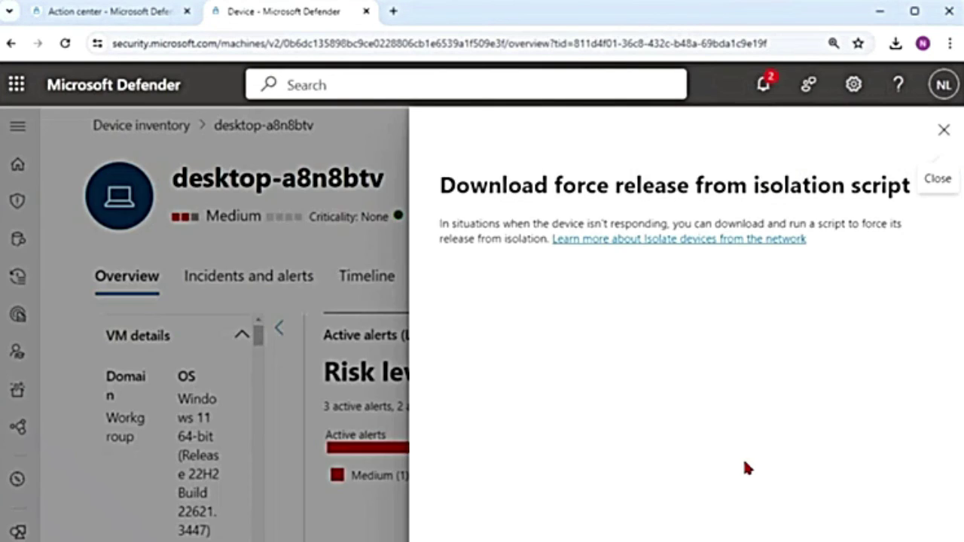
left_click_drag(503, 224, 676, 223)
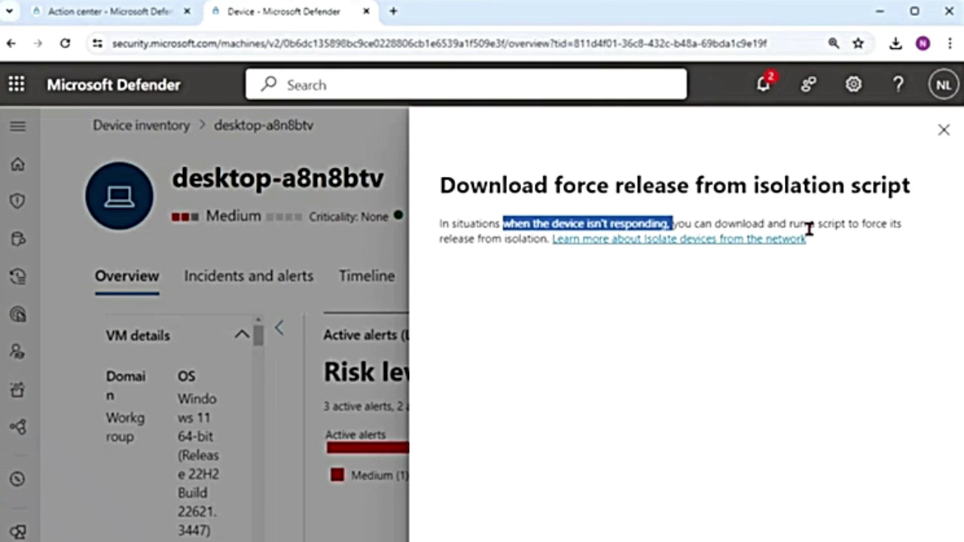
left_click_drag(900, 225, 614, 184)
left_click_drag(452, 239, 543, 239)
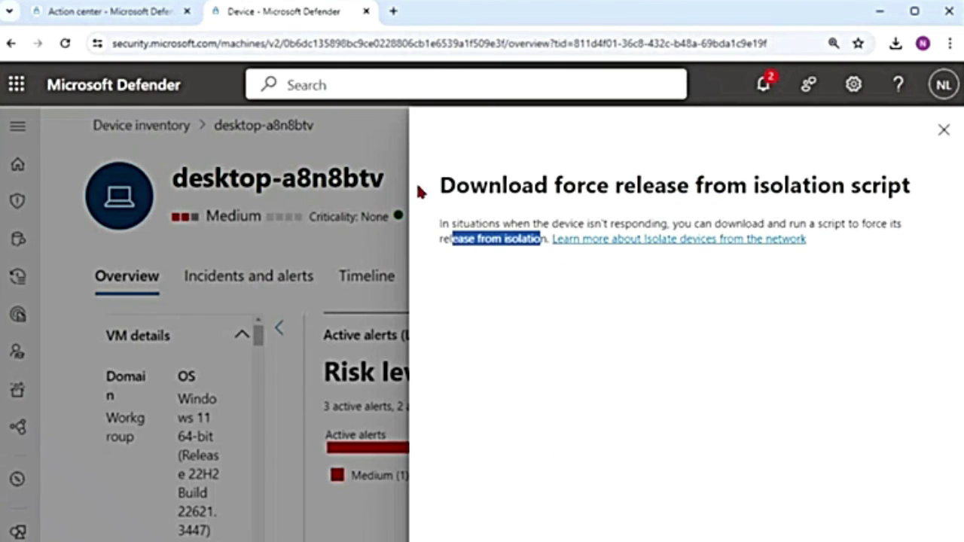
key("Escape")
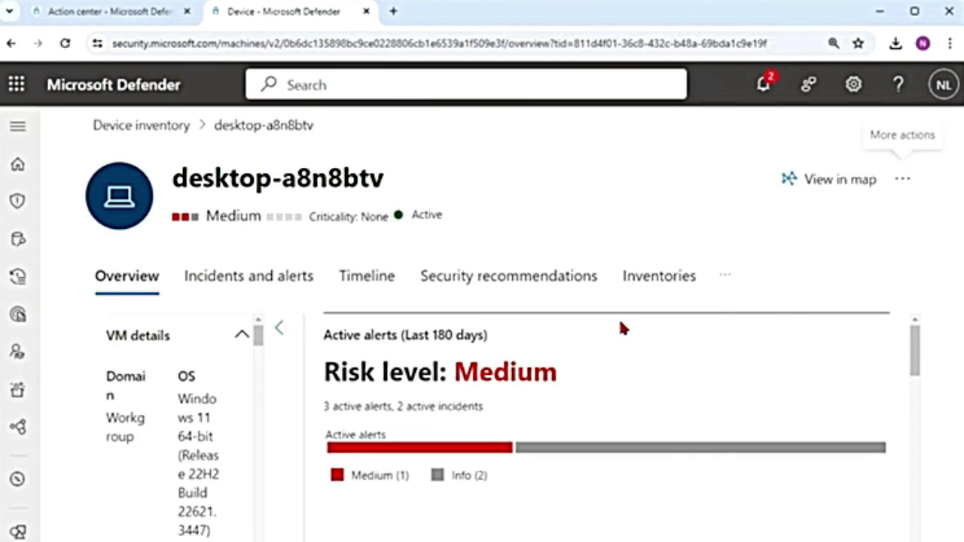
key("Return")
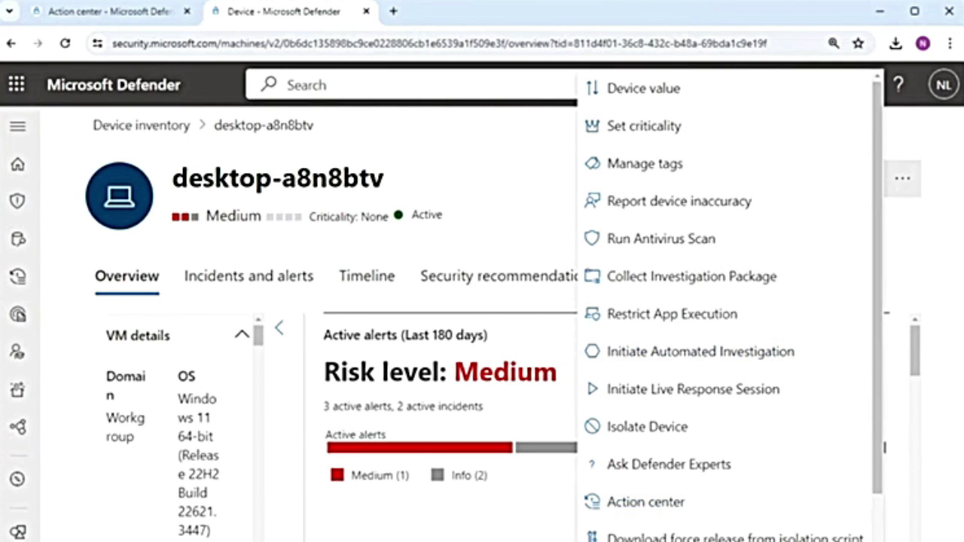
left_click(670, 466)
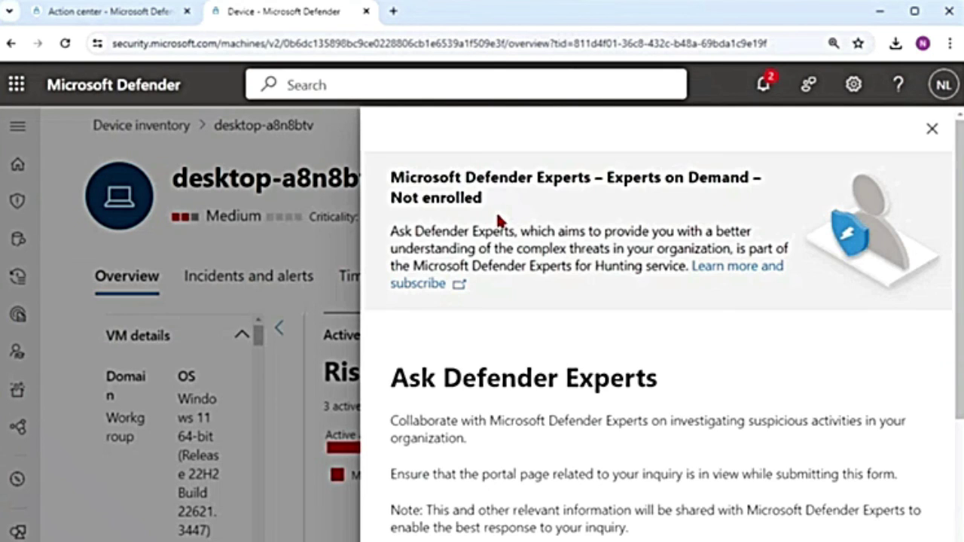
left_click_drag(498, 218, 421, 197)
left_click(467, 217)
scroll(536, 469, "down", 2)
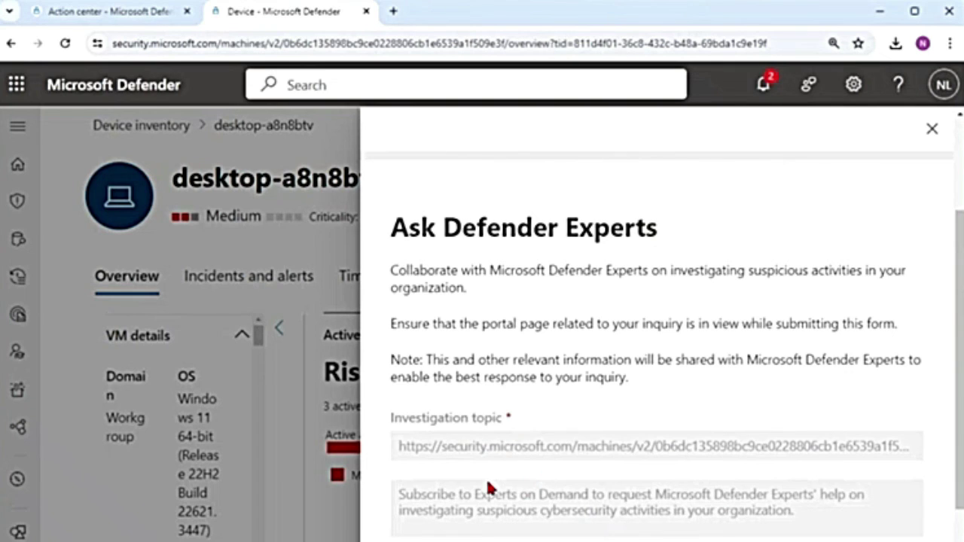
scroll(557, 420, "down", 1)
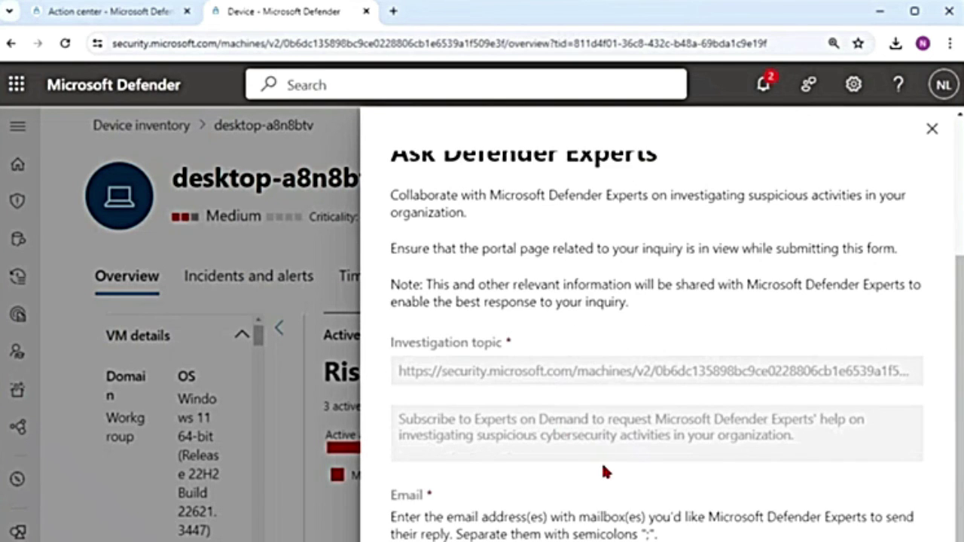
scroll(602, 467, "down", 1)
scroll(605, 463, "up", 2)
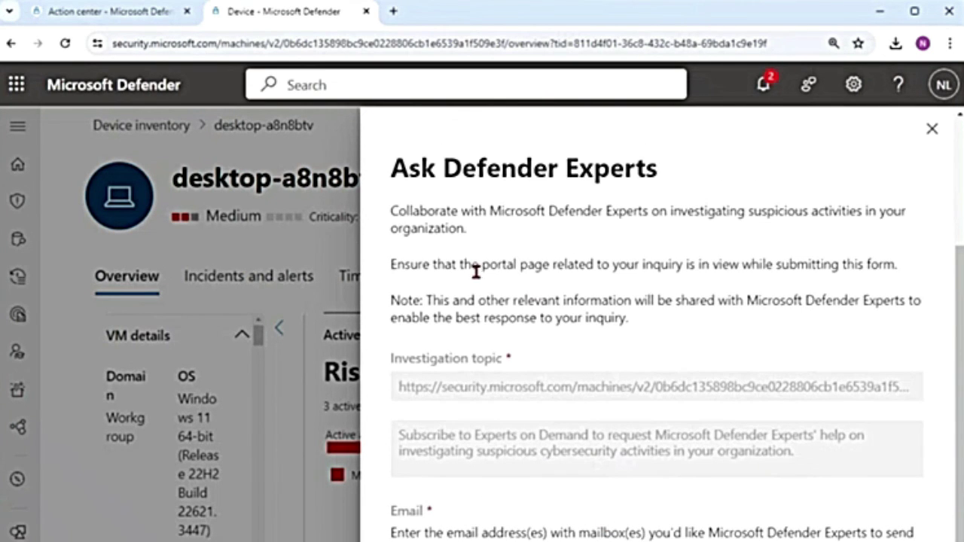
left_click_drag(422, 390, 913, 385)
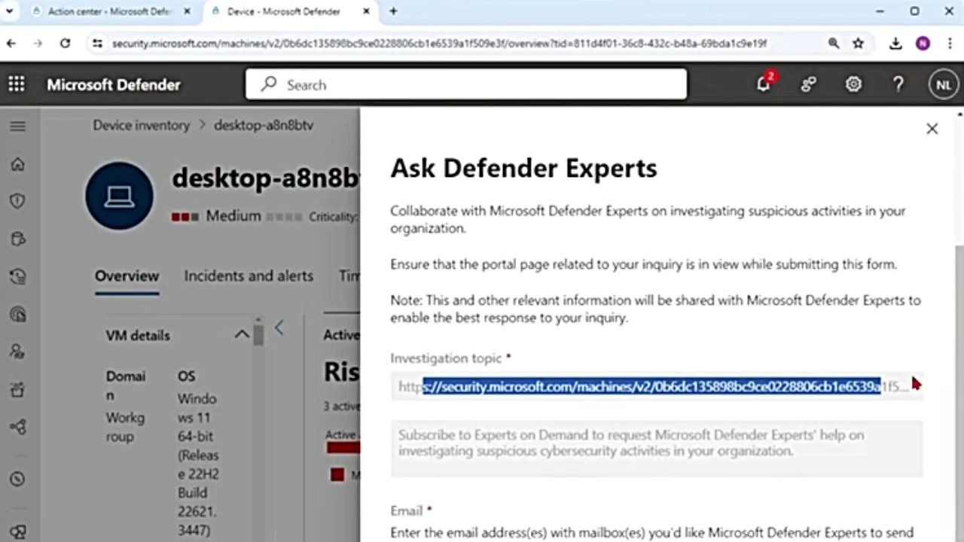
left_click(426, 390)
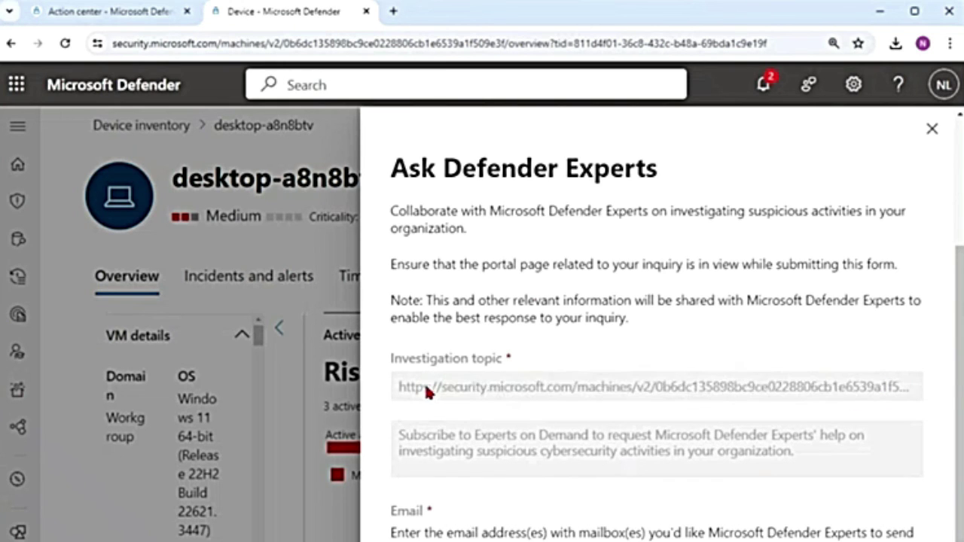
left_click_drag(407, 386, 847, 395)
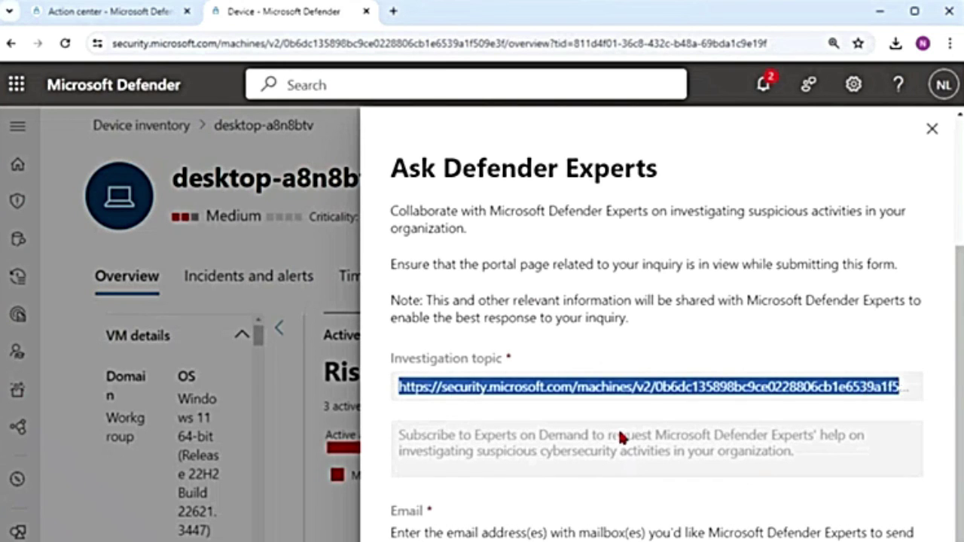
key("Tab")
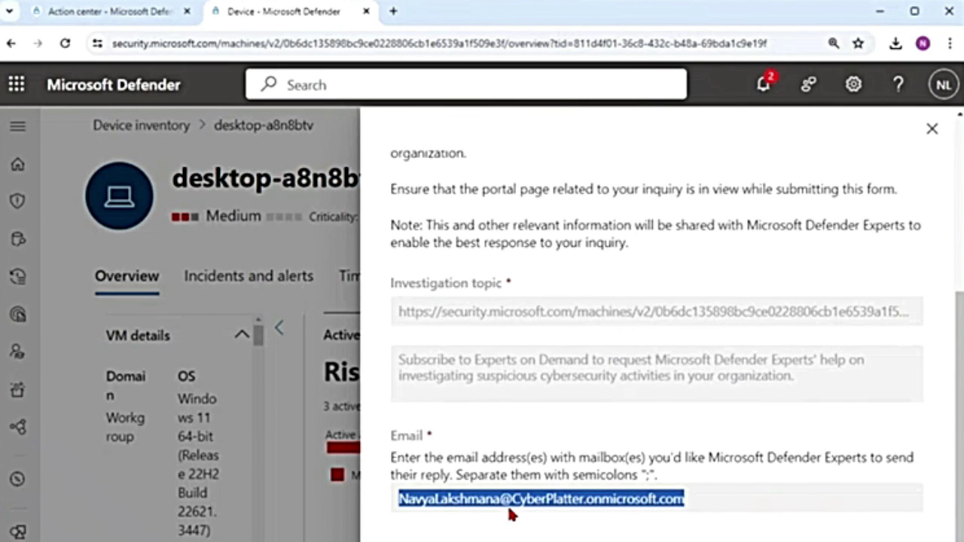
scroll(612, 491, "up", 4)
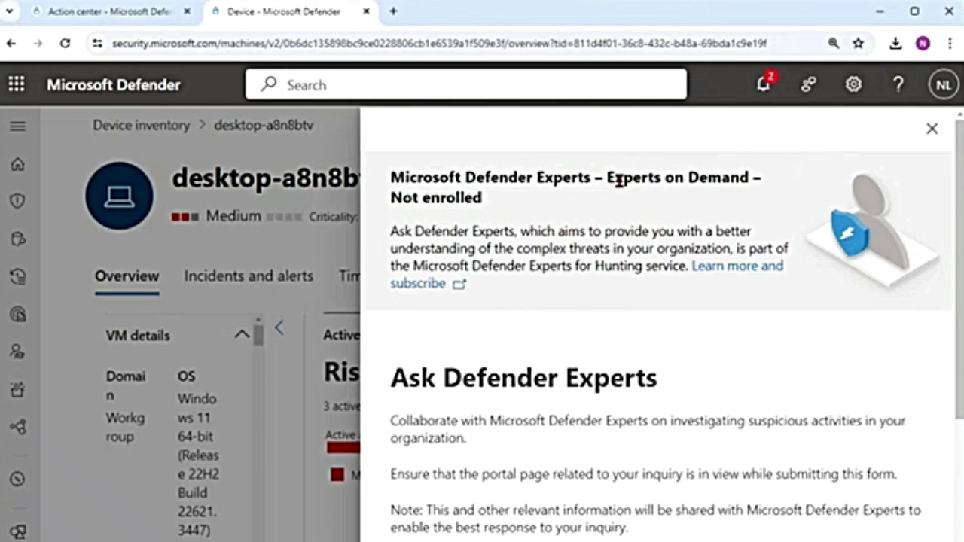
left_click_drag(616, 180, 731, 183)
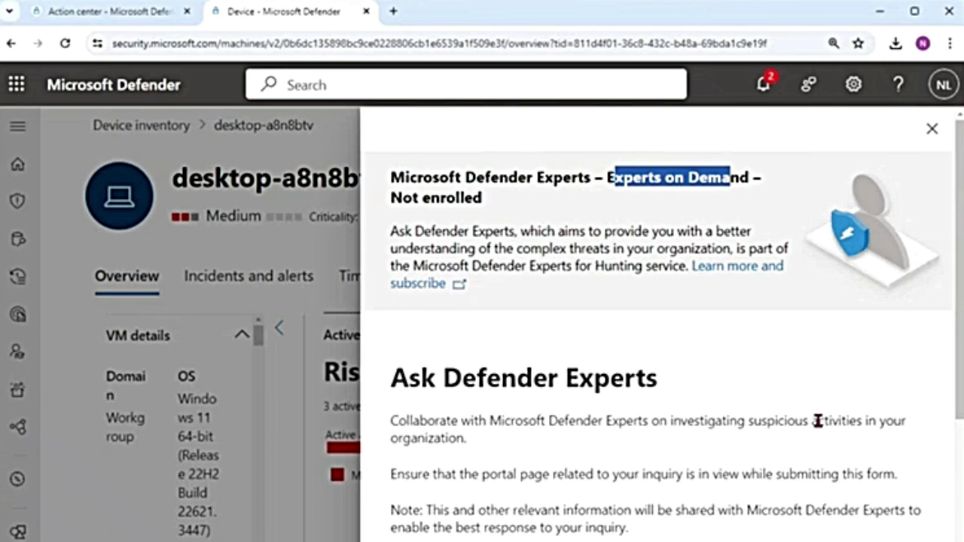
left_click(932, 129)
left_click(902, 179)
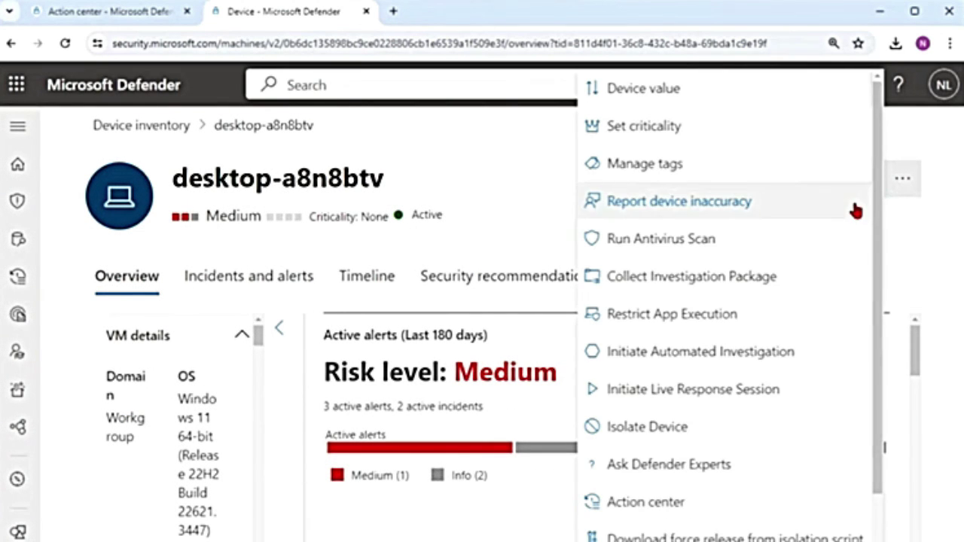
left_click(683, 512)
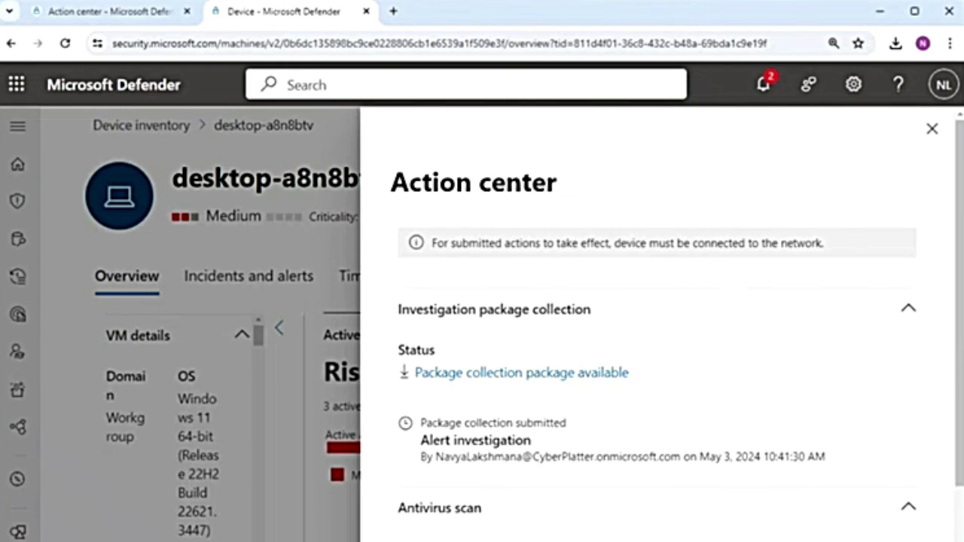
left_click(932, 128)
left_click(902, 179)
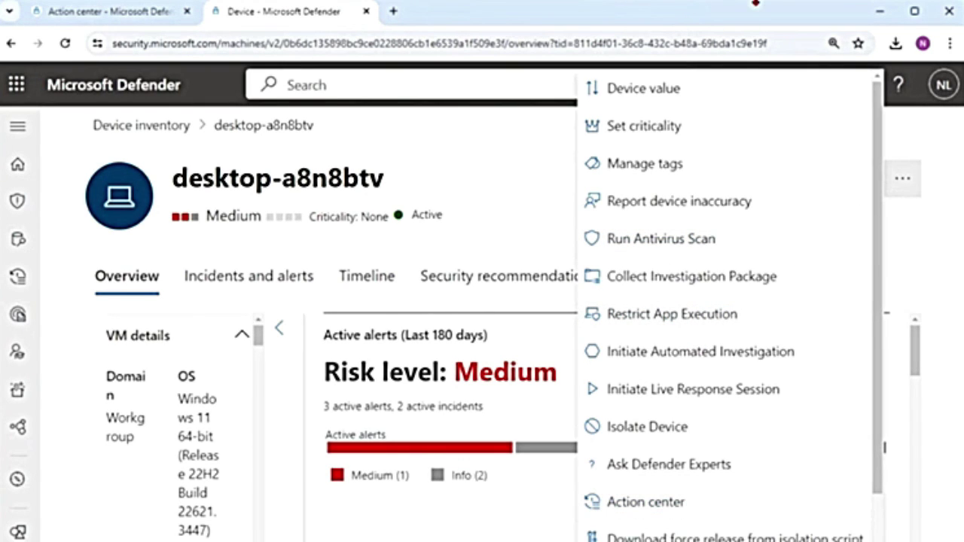